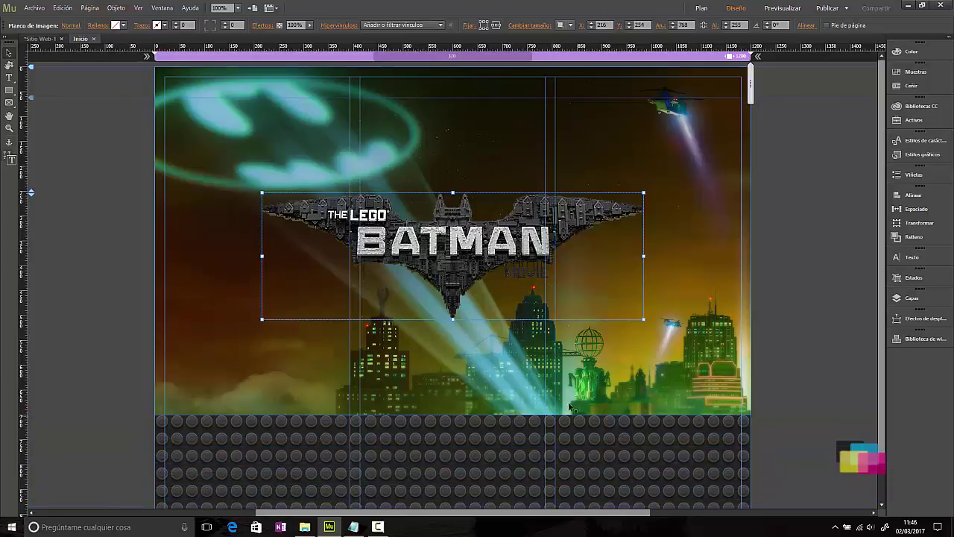
- Extend the page's lower boundary so the page is about 1740 px tall
{"action": "key", "text": "ctrl+minus"}
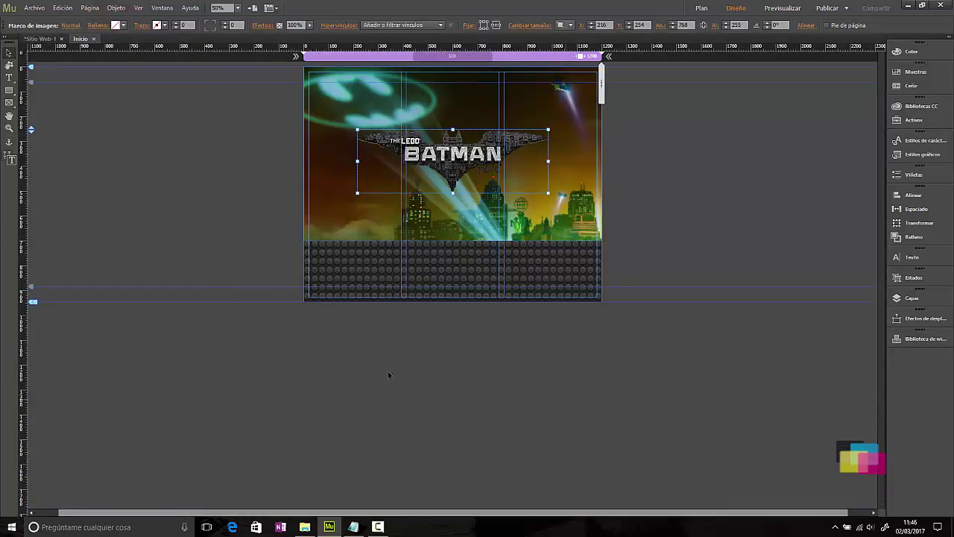
{"action": "left_click_drag", "start_coordinate": [33, 301], "coordinate": [21, 501]}
{"action": "left_click", "coordinate": [682, 260]}
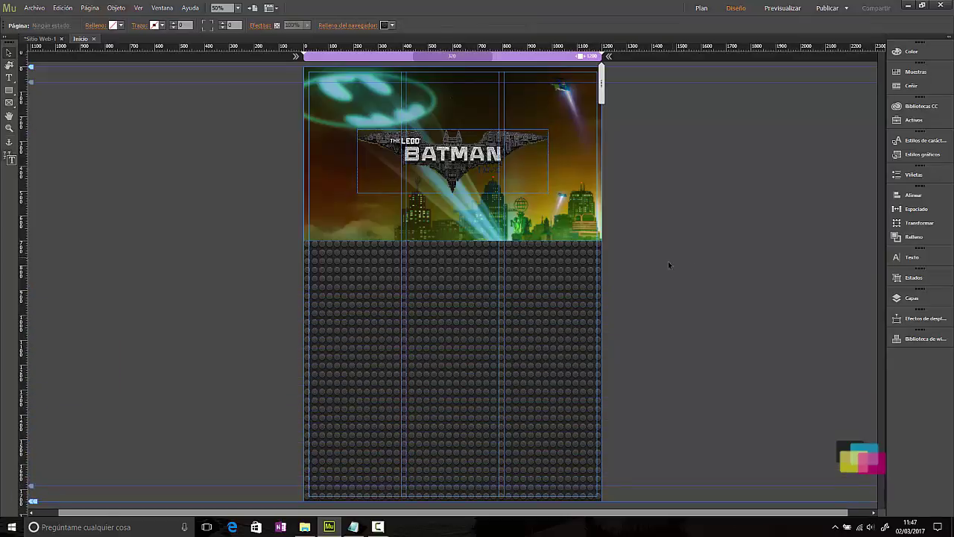
- Draw a rectangle about 104 px high directly below the city image at Y 700 and stretch it to the full browser width
{"action": "left_click", "coordinate": [9, 90]}
{"action": "left_click_drag", "start_coordinate": [321, 241], "coordinate": [335, 266]}
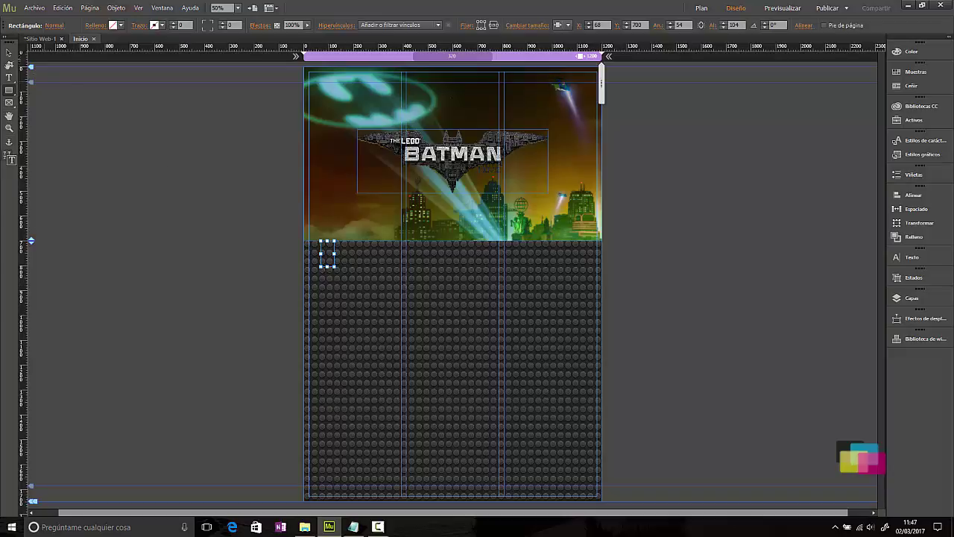
{"action": "left_click", "coordinate": [9, 53]}
{"action": "left_click", "coordinate": [565, 26]}
{"action": "left_click", "coordinate": [589, 69]}
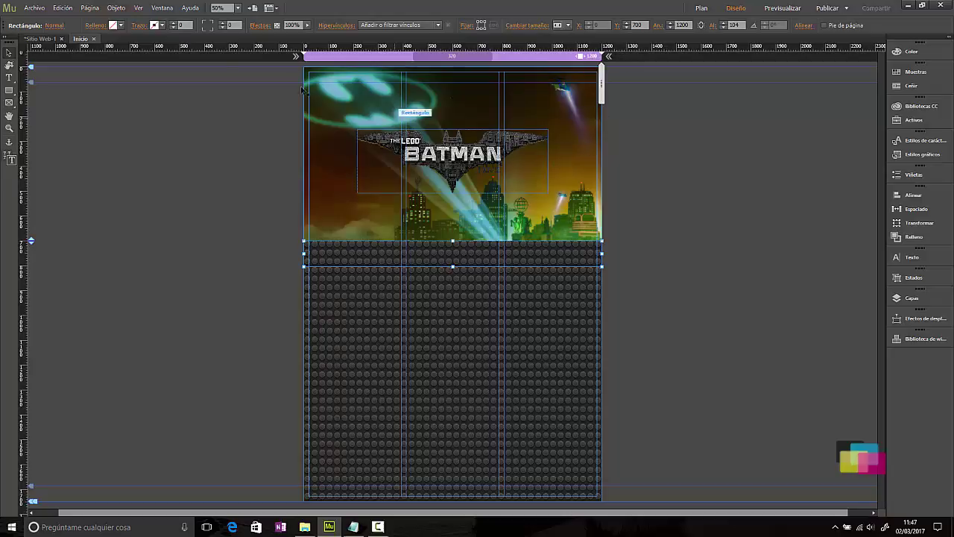
- Fill the full-width rectangle with the yellow brick image bg.jpg and set its fit to Escalar para rellenar
{"action": "left_click", "coordinate": [94, 26]}
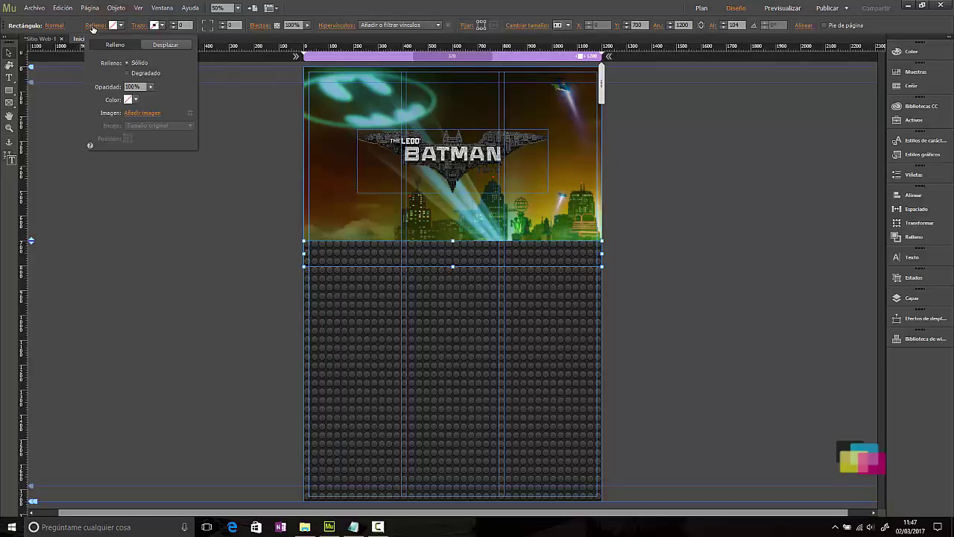
{"action": "left_click", "coordinate": [149, 112]}
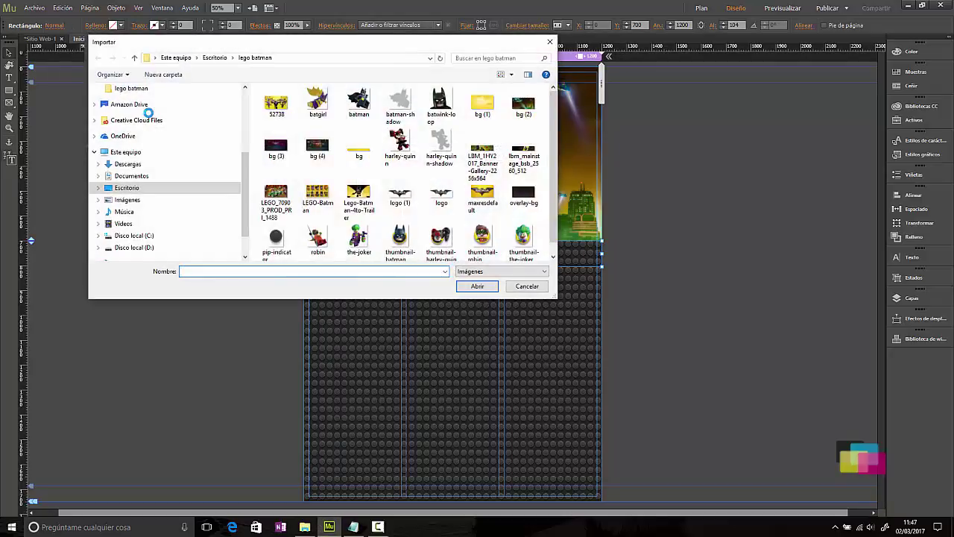
{"action": "double_click", "coordinate": [353, 153]}
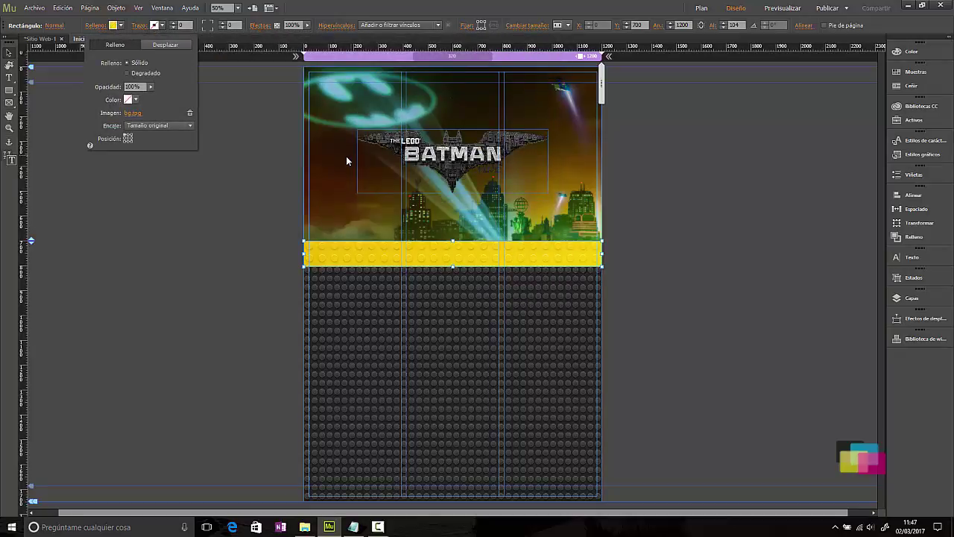
{"action": "left_click", "coordinate": [136, 125]}
{"action": "left_click", "coordinate": [155, 141]}
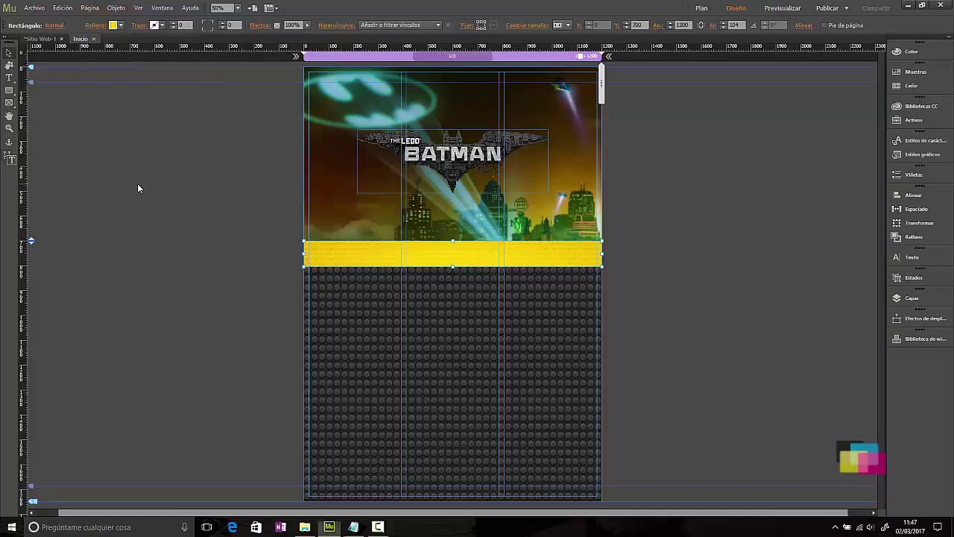
- Preview the page in the browser, check the yellow band under the city image, and return to the Muse design
{"action": "key", "text": "ctrl+equal"}
{"action": "key", "text": "ctrl+equal"}
{"action": "key", "text": "ctrl+equal"}
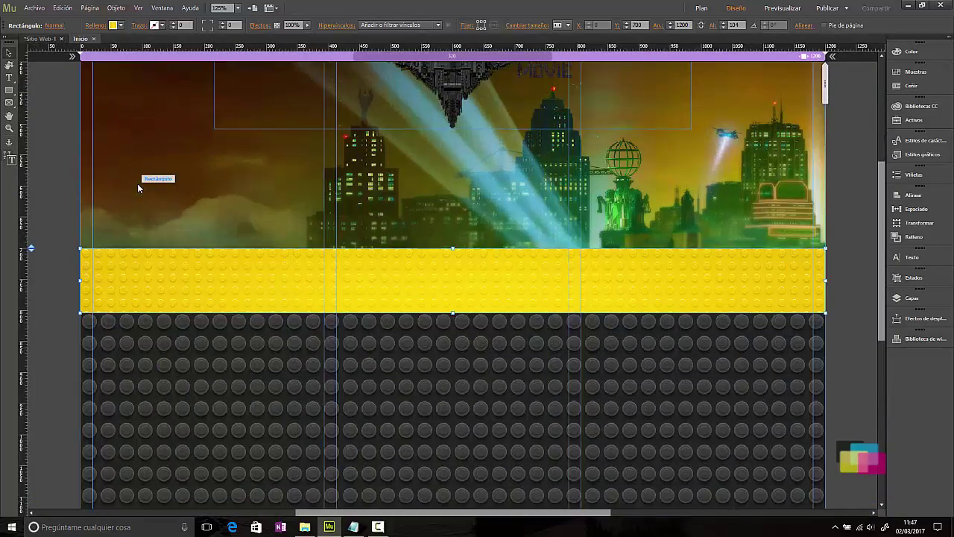
{"action": "left_click", "coordinate": [34, 8]}
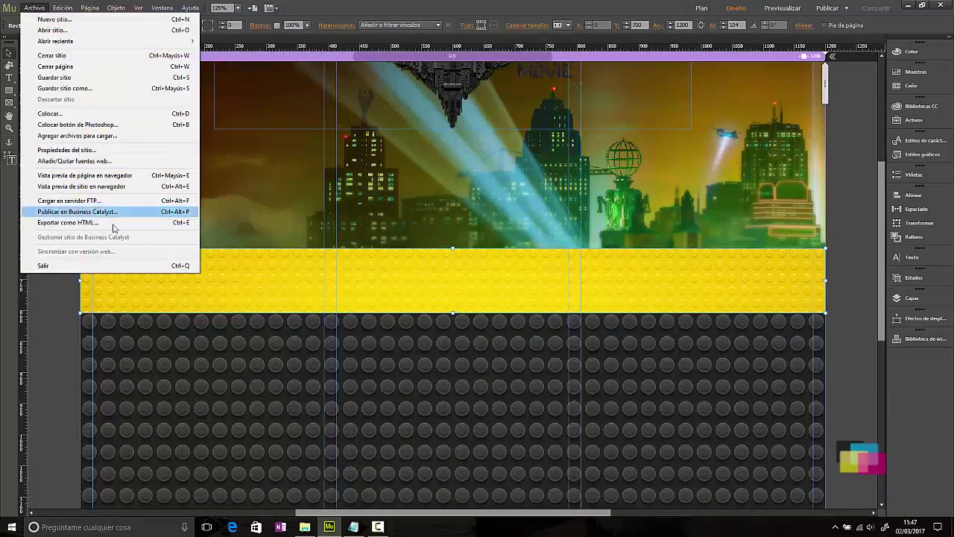
{"action": "left_click", "coordinate": [132, 176]}
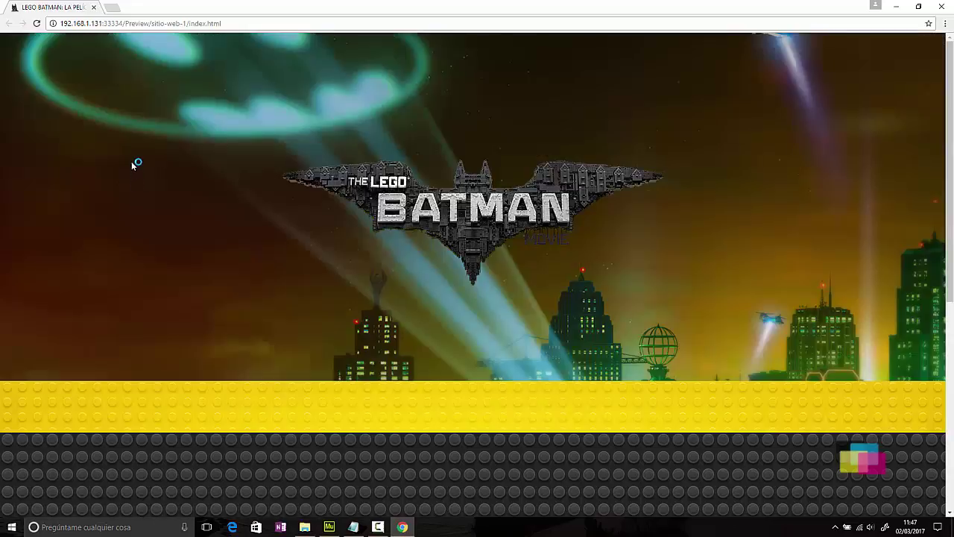
{"action": "scroll", "coordinate": [133, 168], "scroll_direction": "down", "scroll_amount": 3}
{"action": "scroll", "coordinate": [134, 162], "scroll_direction": "up", "scroll_amount": 1}
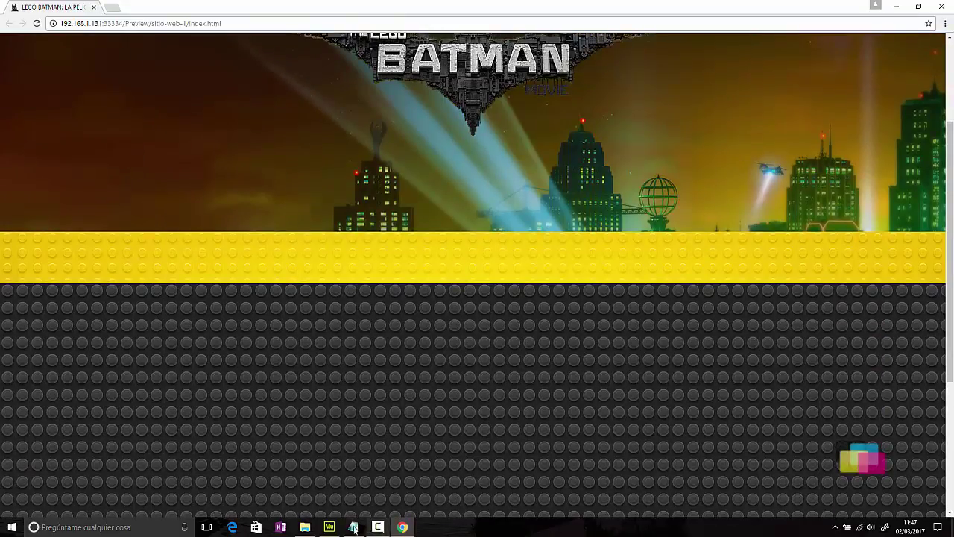
{"action": "left_click", "coordinate": [328, 526]}
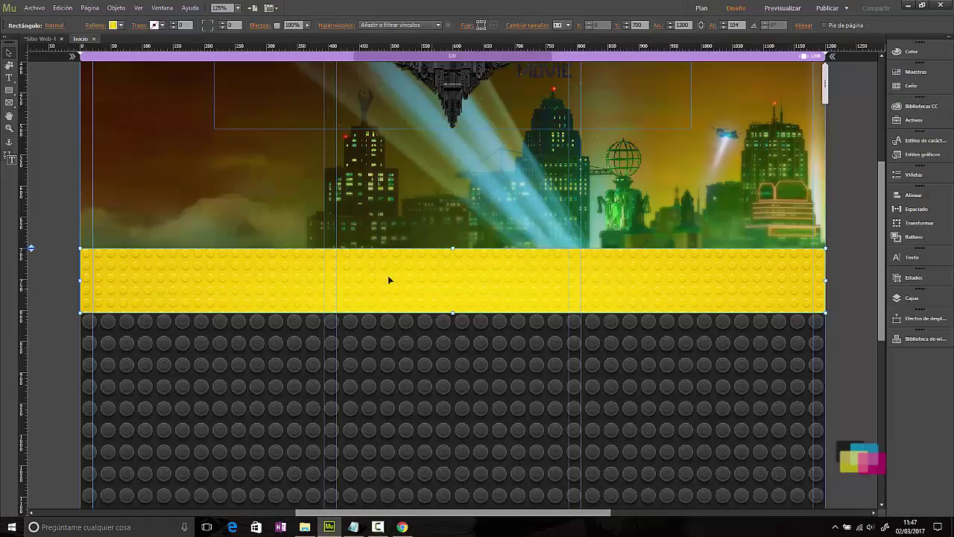
- Try the Tamaño original fit for the yellow band's background image
{"action": "left_click", "coordinate": [97, 25]}
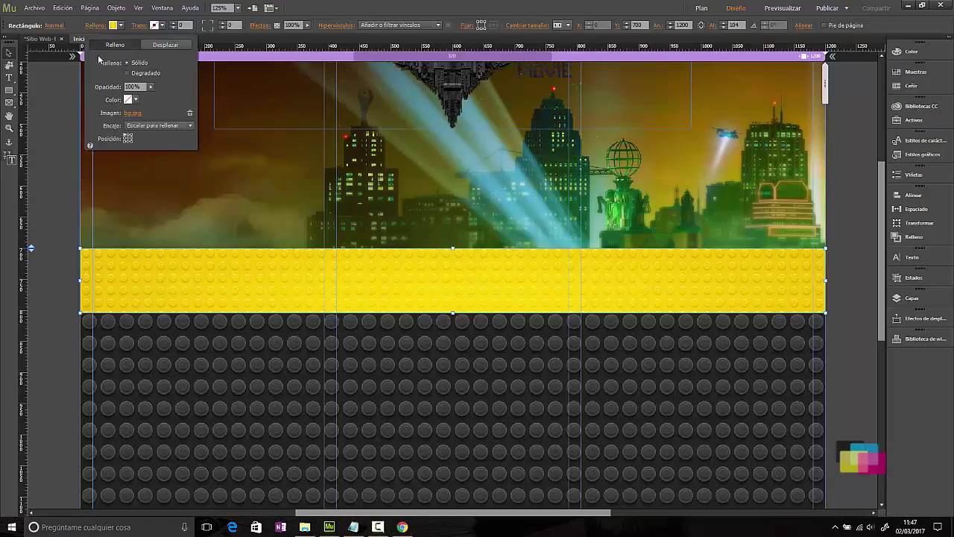
{"action": "left_click", "coordinate": [152, 126]}
{"action": "left_click", "coordinate": [176, 160]}
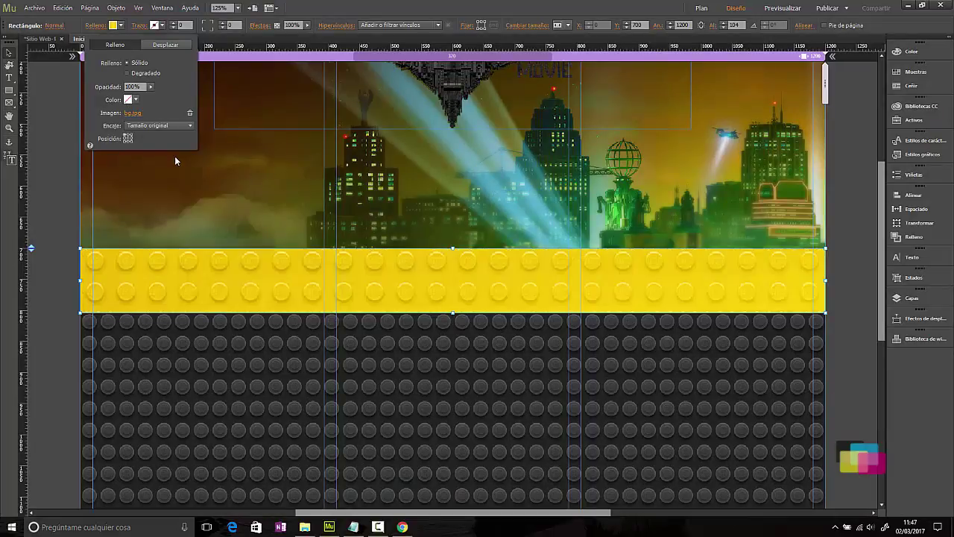
- Preview the page in the browser again, compare the yellow band in both previews, and return to the Muse design
{"action": "left_click", "coordinate": [37, 9]}
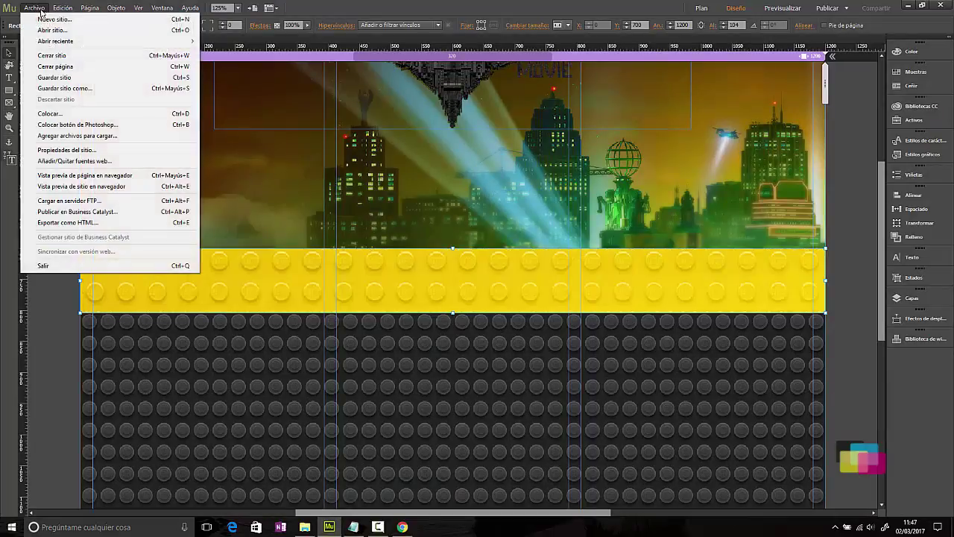
{"action": "left_click", "coordinate": [101, 175]}
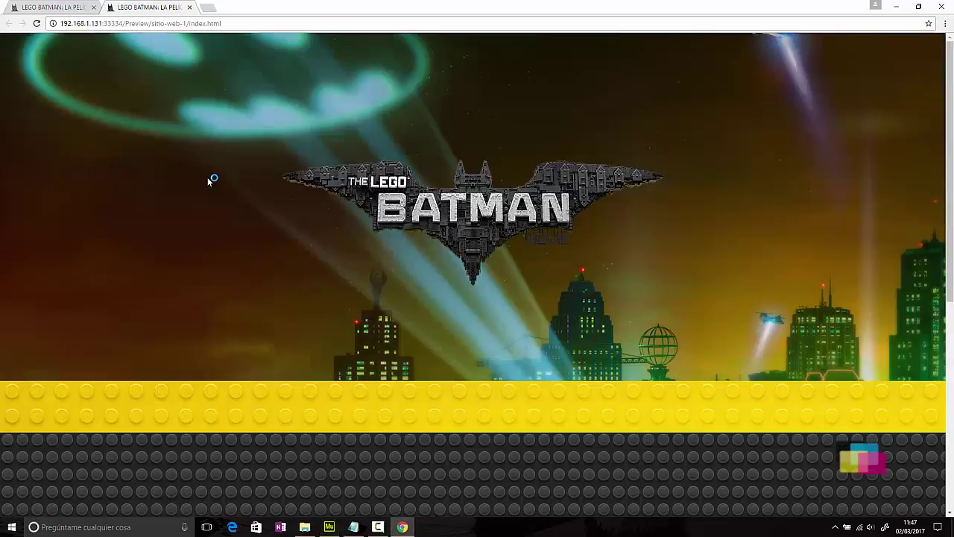
{"action": "scroll", "coordinate": [206, 179], "scroll_direction": "down", "scroll_amount": 2}
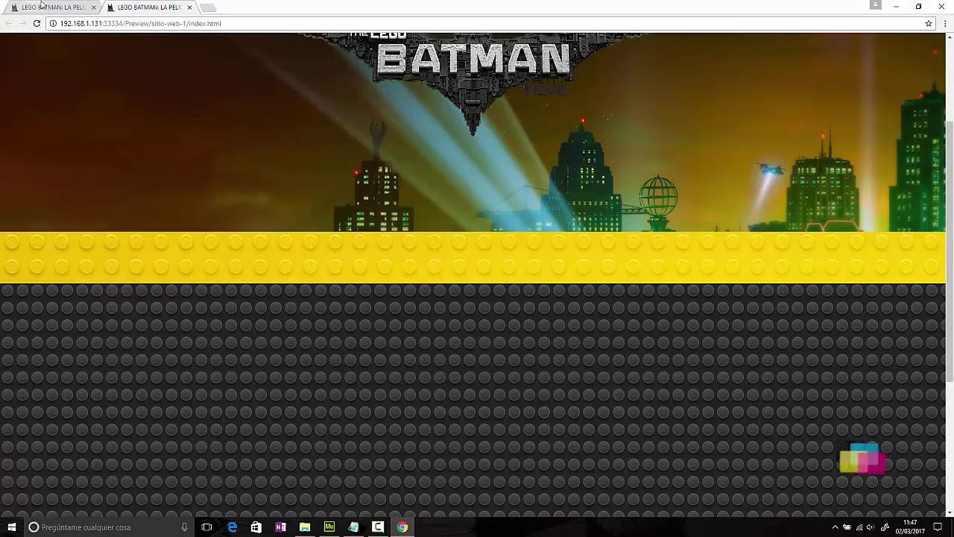
{"action": "left_click", "coordinate": [144, 6]}
{"action": "left_click", "coordinate": [48, 5]}
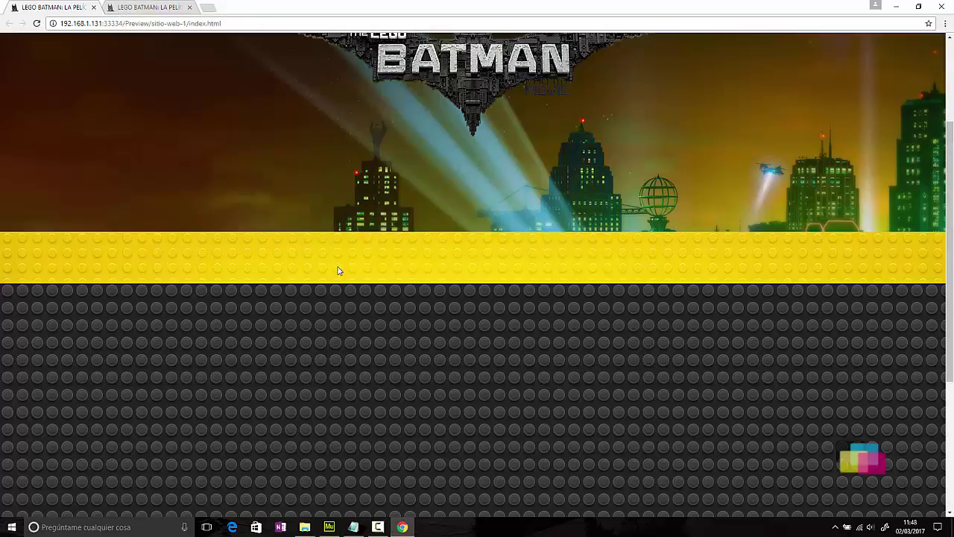
{"action": "left_click", "coordinate": [155, 7]}
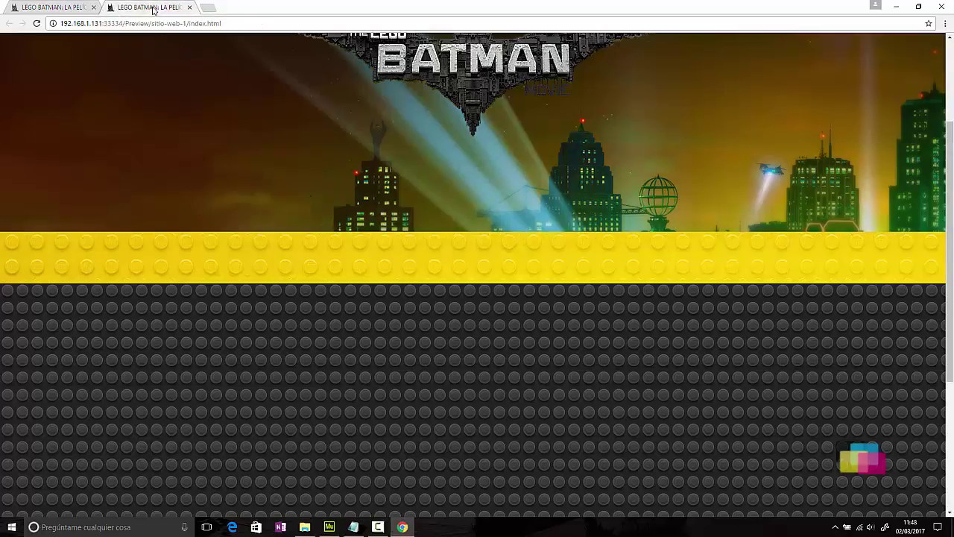
{"action": "left_click", "coordinate": [32, 7]}
{"action": "key", "text": "alt+Tab"}
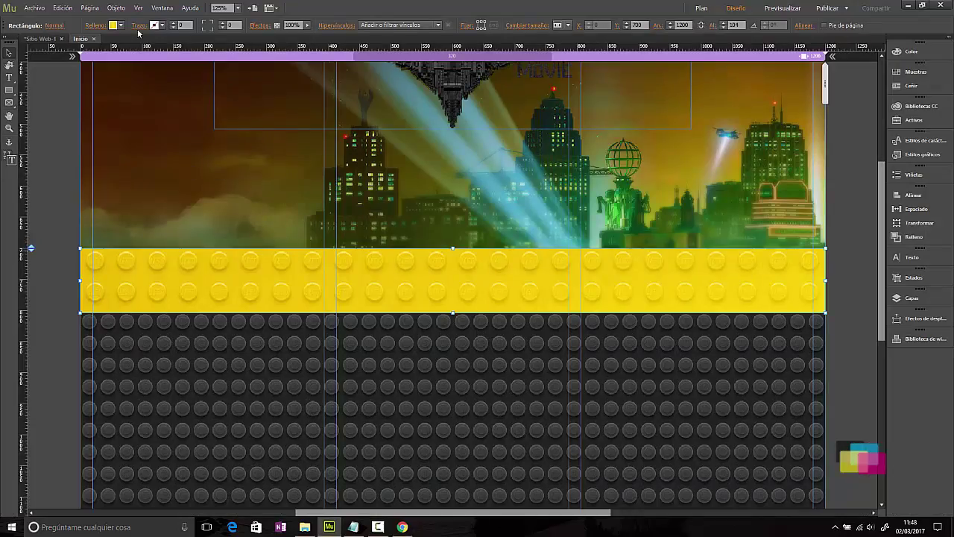
- Set the yellow band's background image fit to Escalar para rellenar
{"action": "left_click", "coordinate": [96, 25]}
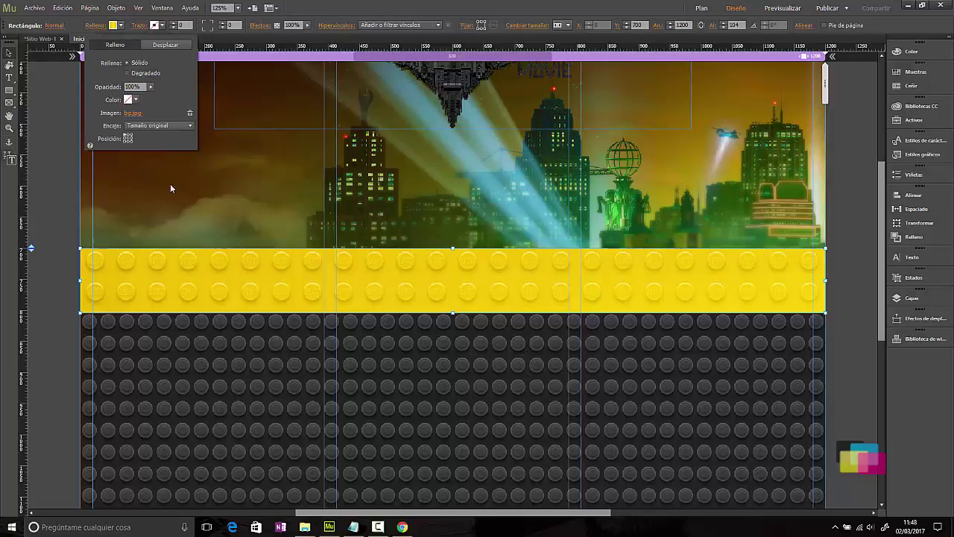
{"action": "left_click", "coordinate": [157, 126]}
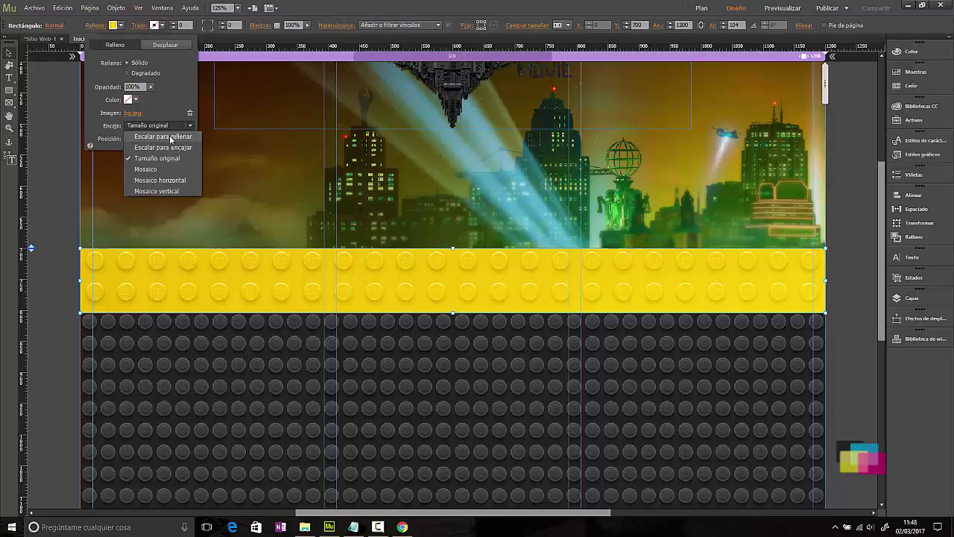
{"action": "left_click", "coordinate": [171, 137]}
- Try the Mosaico horizontal fit for the yellow band's background image, with the image position centred
{"action": "left_click", "coordinate": [157, 125]}
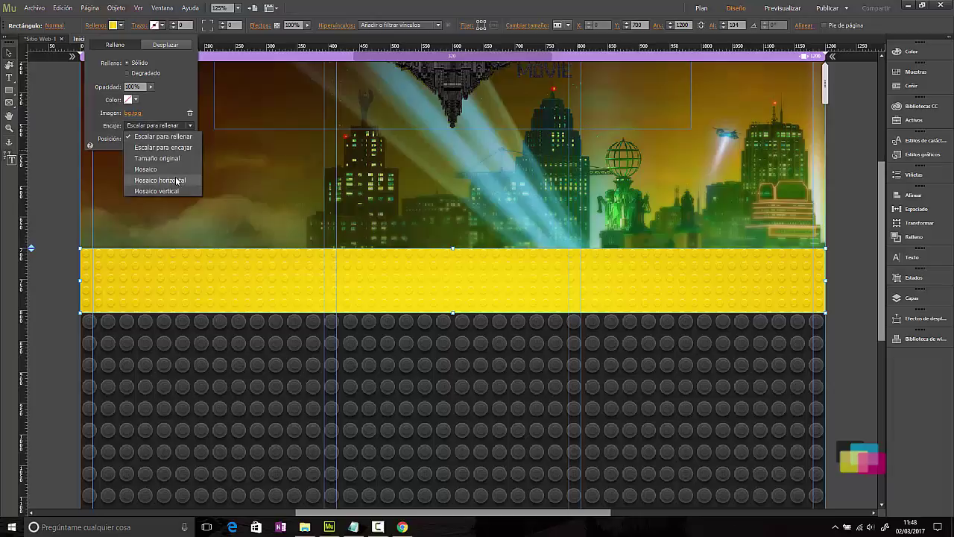
{"action": "left_click", "coordinate": [176, 178]}
{"action": "left_click", "coordinate": [129, 141]}
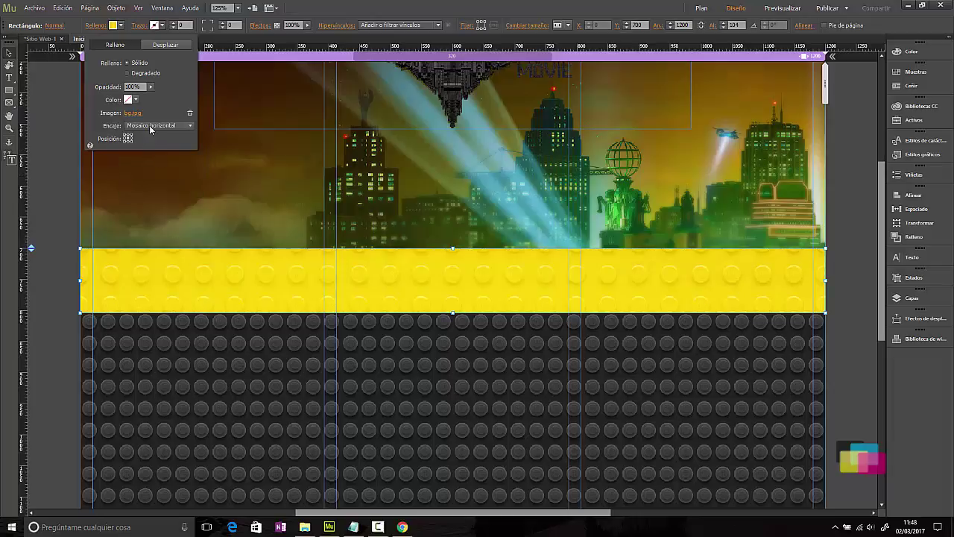
- Return the yellow band's image fit to Escalar para rellenar and deselect the rectangle
{"action": "left_click", "coordinate": [149, 126]}
{"action": "left_click", "coordinate": [157, 139]}
{"action": "left_click", "coordinate": [63, 198]}
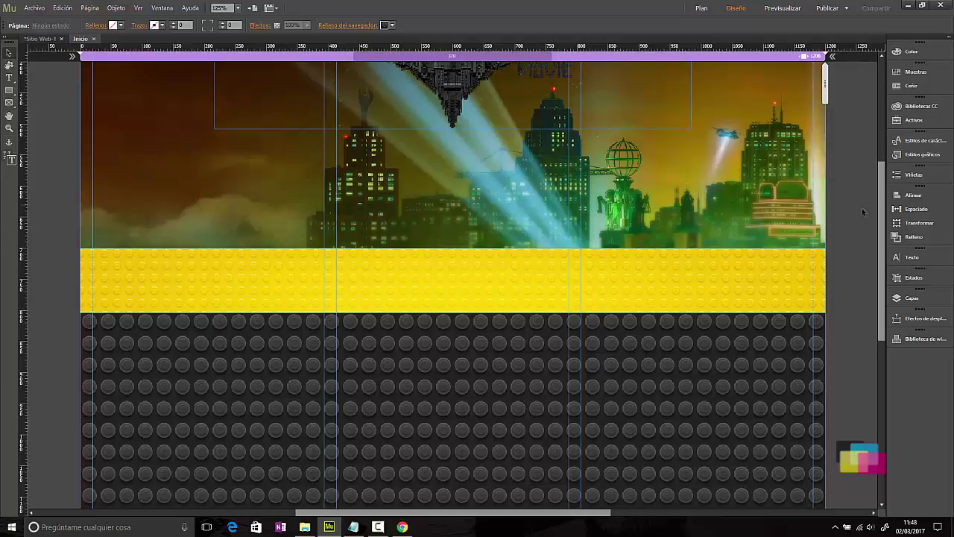
- Place a horizontal menu widget on the yellow band and position it at X 113, Y 738
{"action": "left_click", "coordinate": [922, 341]}
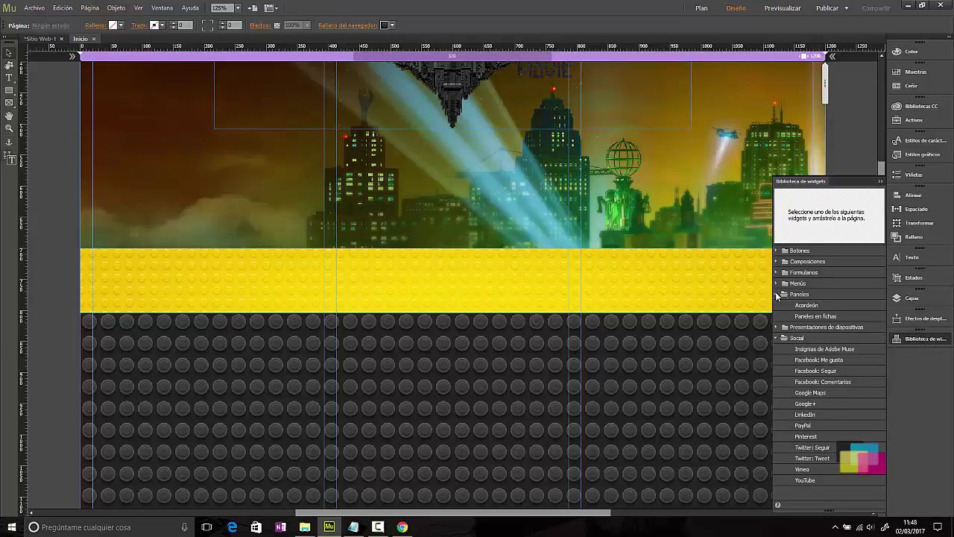
{"action": "left_click", "coordinate": [777, 283]}
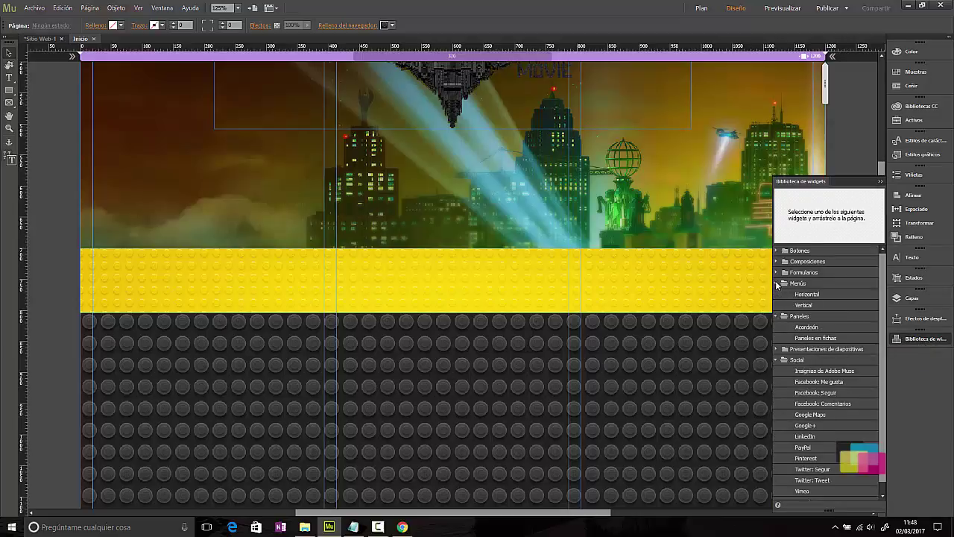
{"action": "left_click", "coordinate": [813, 296]}
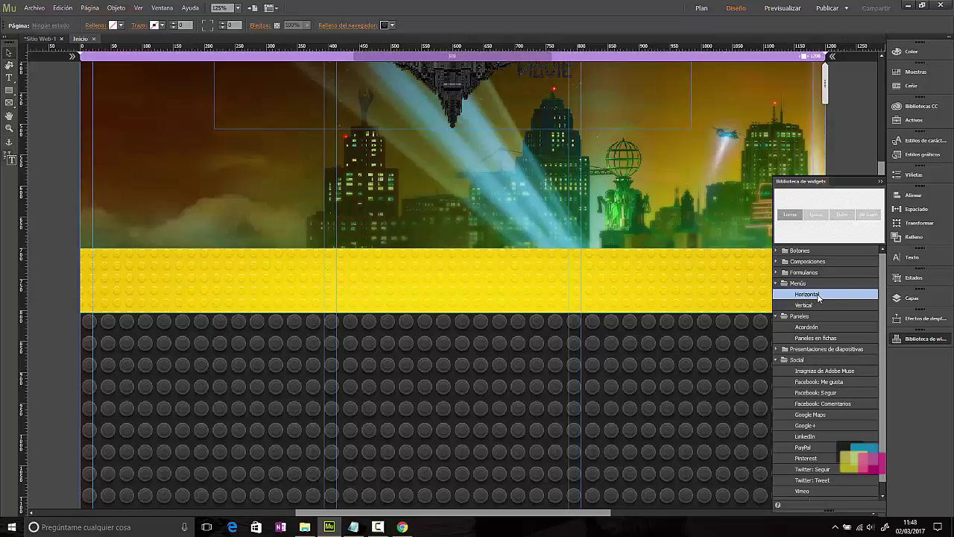
{"action": "left_click_drag", "start_coordinate": [818, 297], "coordinate": [257, 275]}
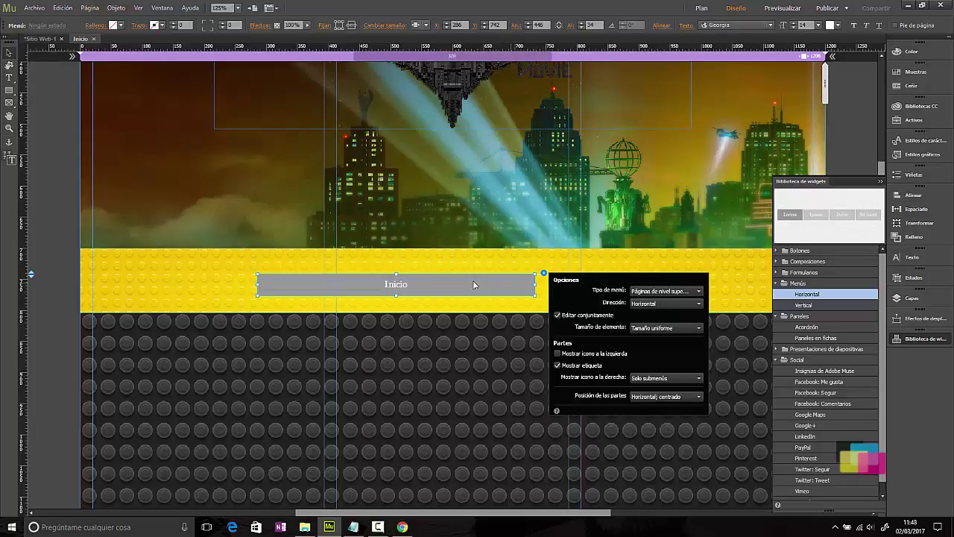
{"action": "left_click_drag", "start_coordinate": [473, 285], "coordinate": [415, 285]}
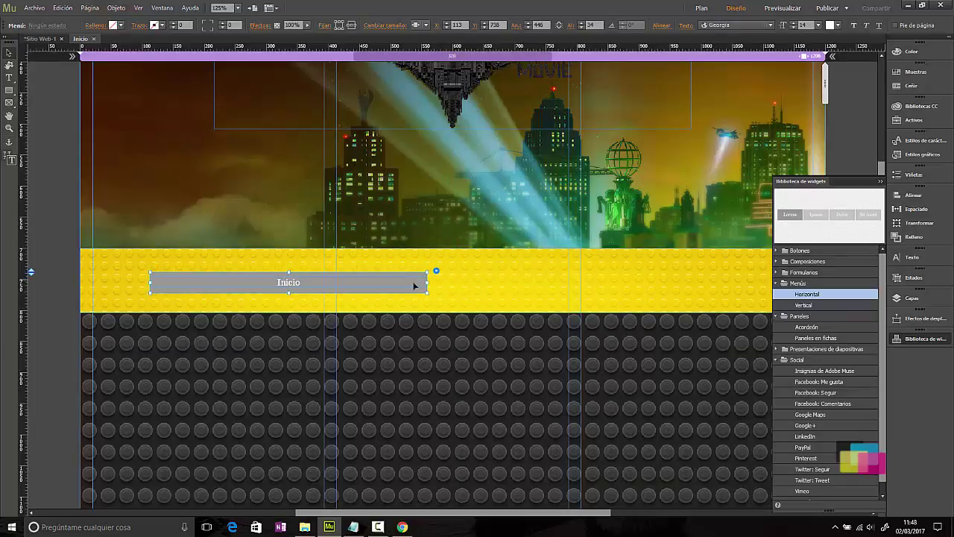
- Clear all styles from the horizontal menu on the yellow band and select its Inicio item
{"action": "right_click", "coordinate": [411, 282]}
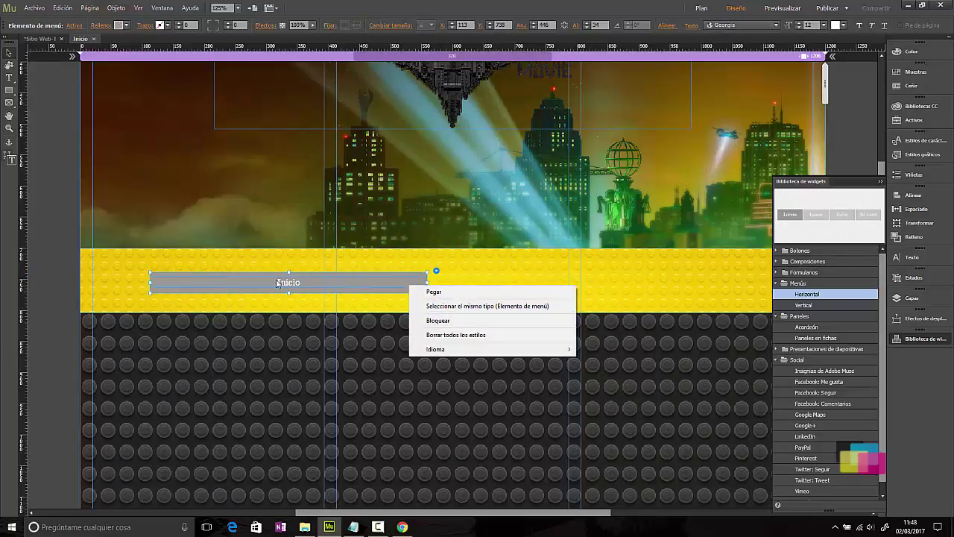
{"action": "left_click", "coordinate": [52, 240]}
{"action": "left_click", "coordinate": [178, 280]}
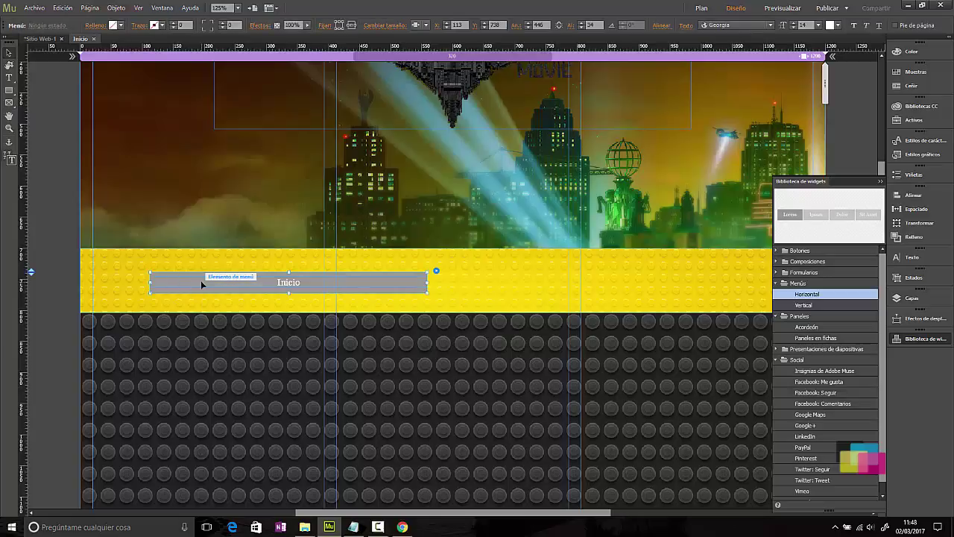
{"action": "right_click", "coordinate": [202, 281]}
{"action": "left_click", "coordinate": [277, 418]}
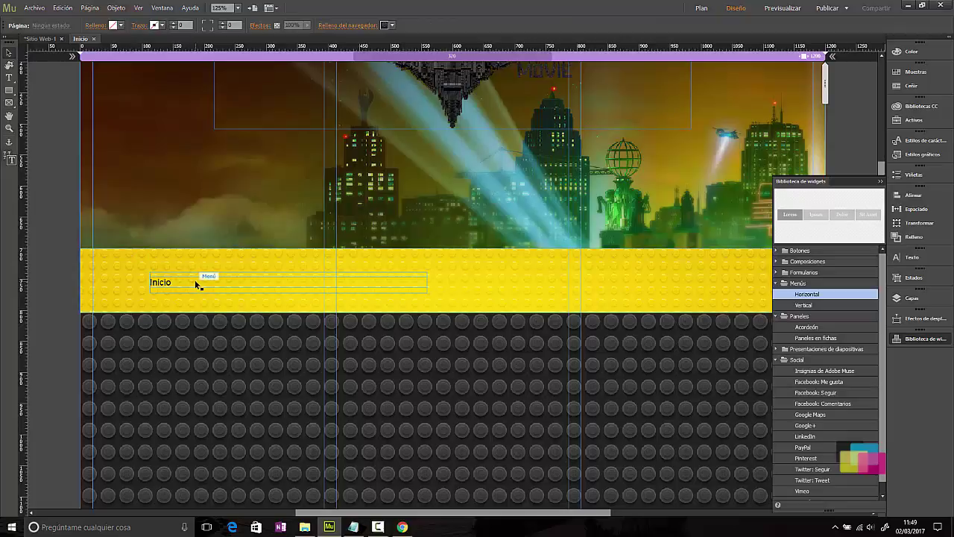
{"action": "left_click", "coordinate": [401, 282]}
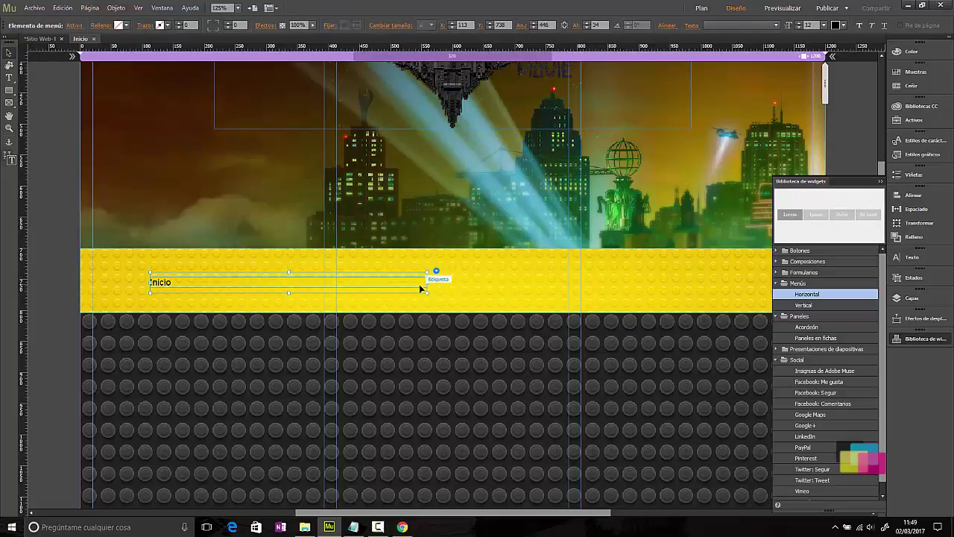
- Insert a new page after Inicio in the site plan and return to the Inicio page's menu
{"action": "left_click", "coordinate": [436, 272]}
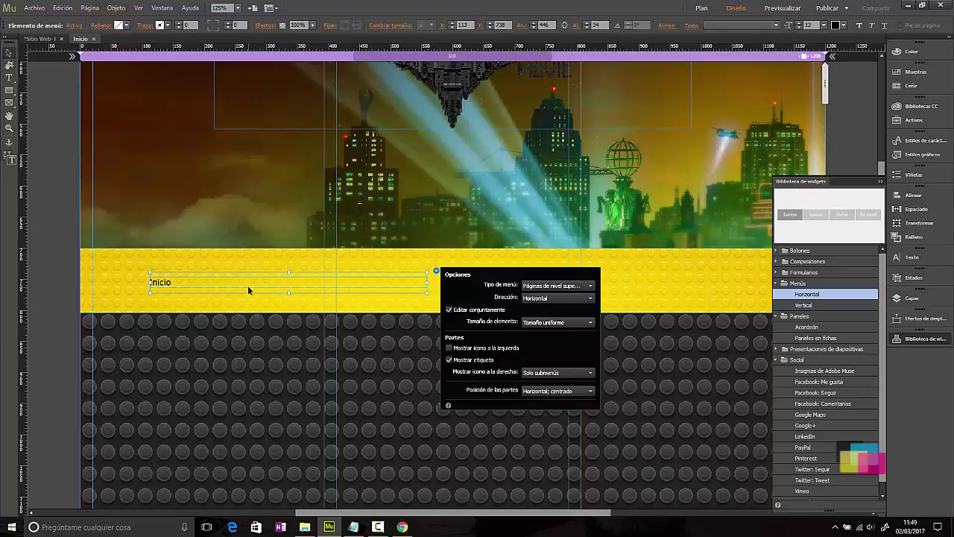
{"action": "left_click", "coordinate": [39, 38]}
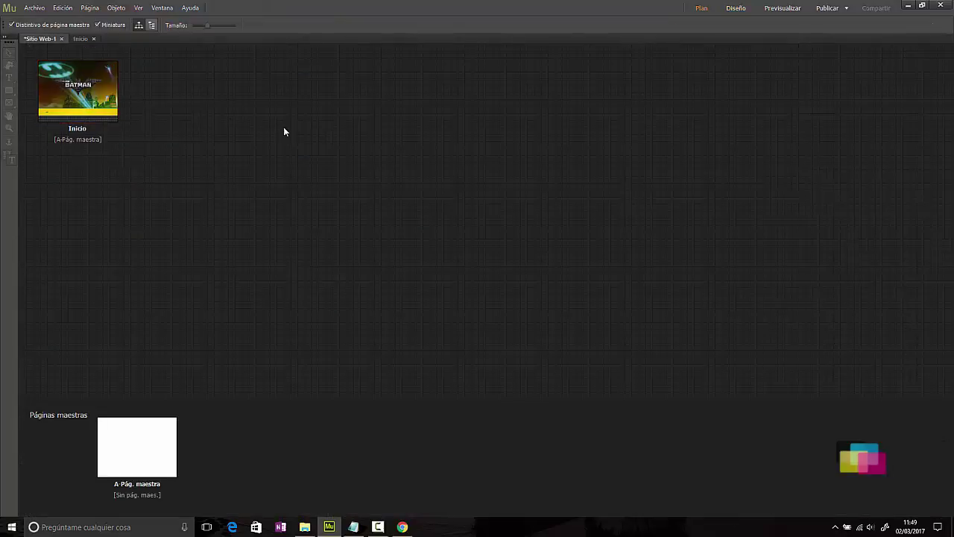
{"action": "left_click", "coordinate": [123, 92]}
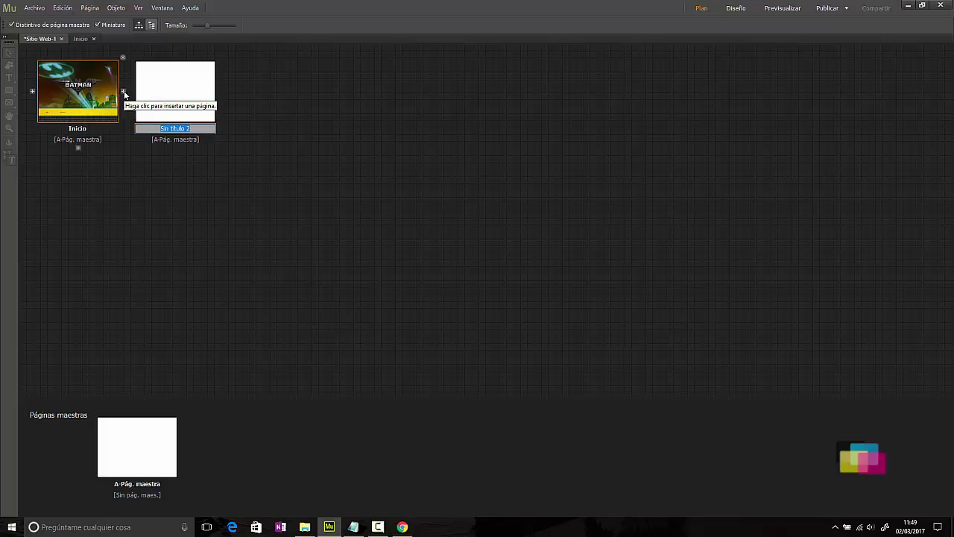
{"action": "left_click", "coordinate": [82, 38]}
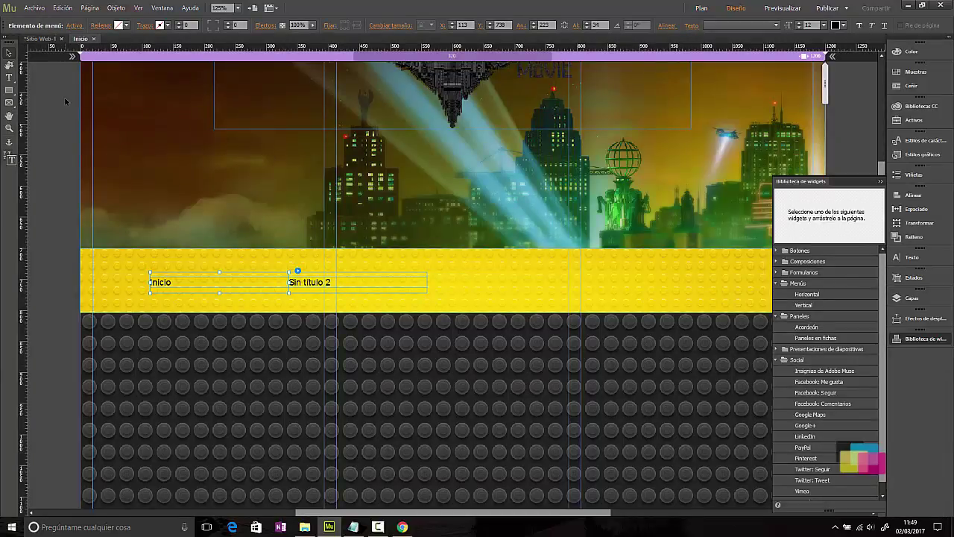
- Delete the Sin título 2 page from the site plan and return to the Inicio page
{"action": "left_click", "coordinate": [41, 39]}
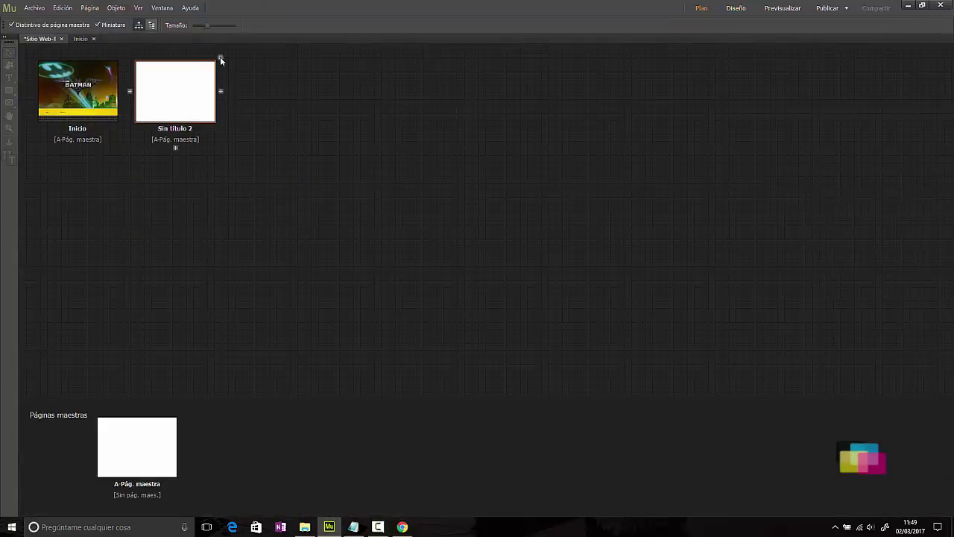
{"action": "left_click", "coordinate": [220, 59]}
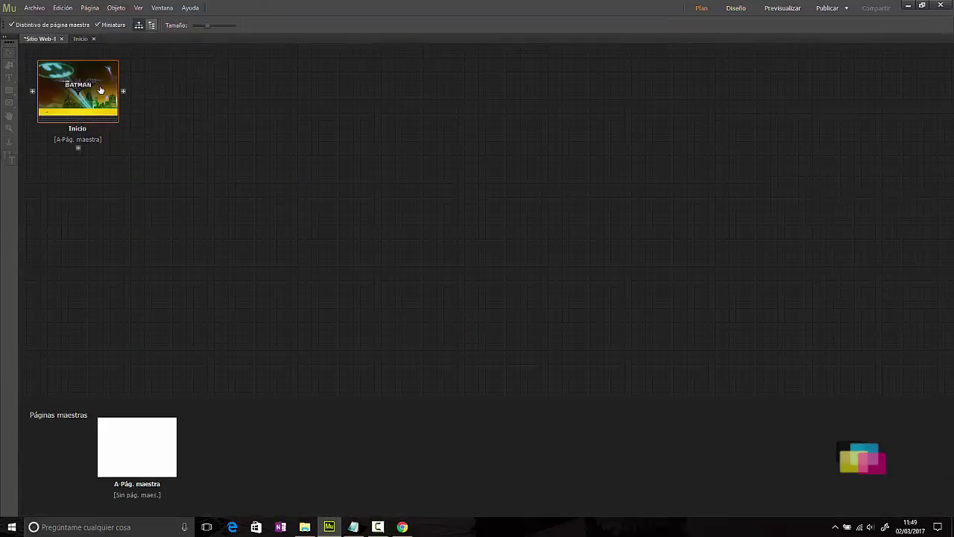
{"action": "left_click", "coordinate": [81, 38]}
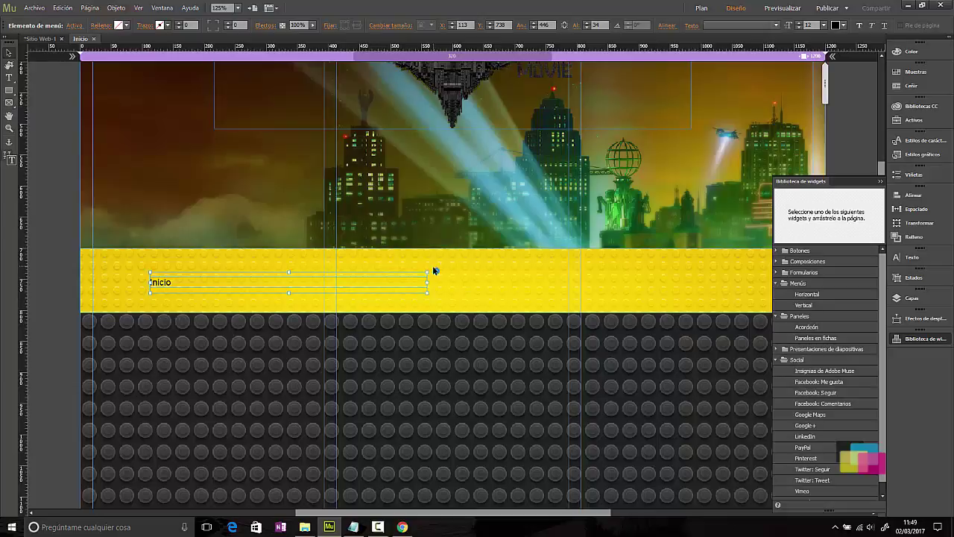
- Set the horizontal menu's type to Manual and add a second item after the first
{"action": "left_click", "coordinate": [437, 272]}
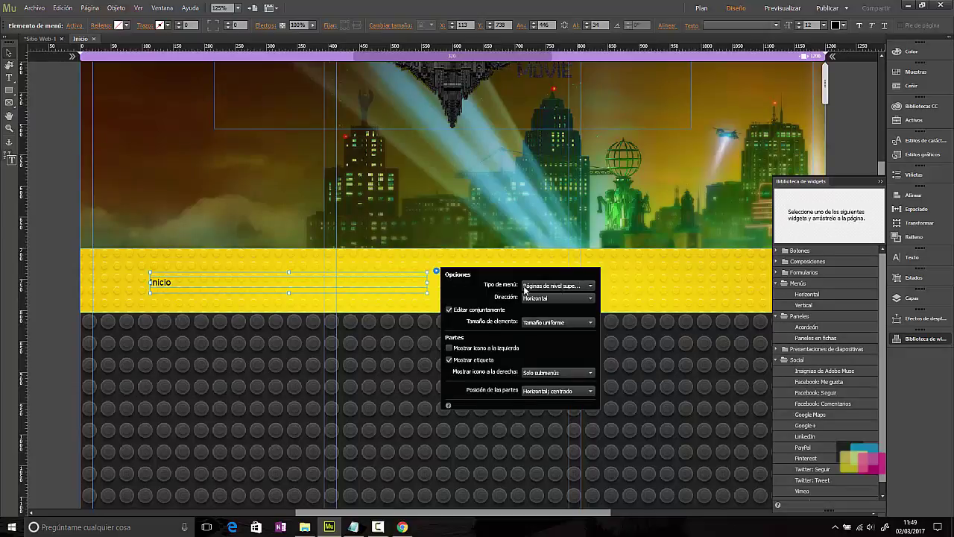
{"action": "left_click", "coordinate": [568, 286]}
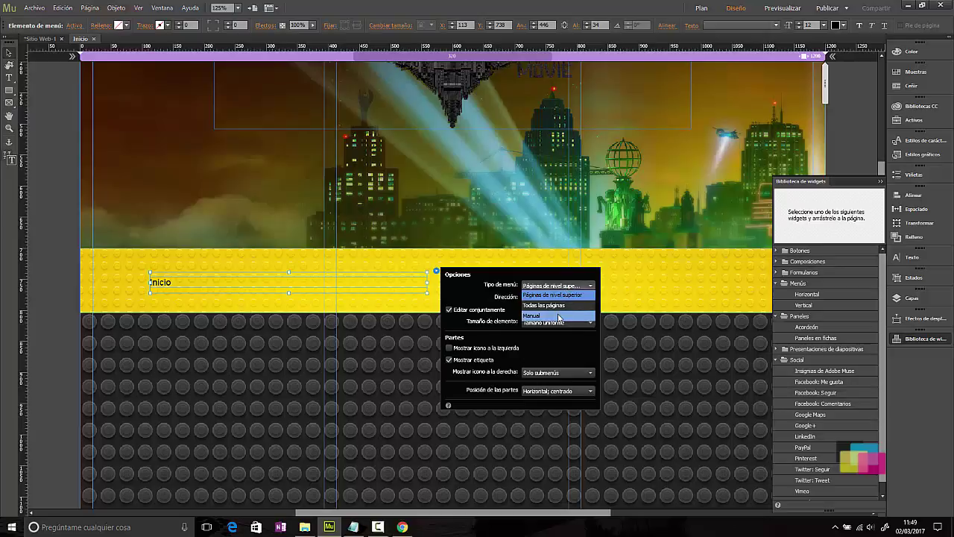
{"action": "left_click", "coordinate": [559, 316]}
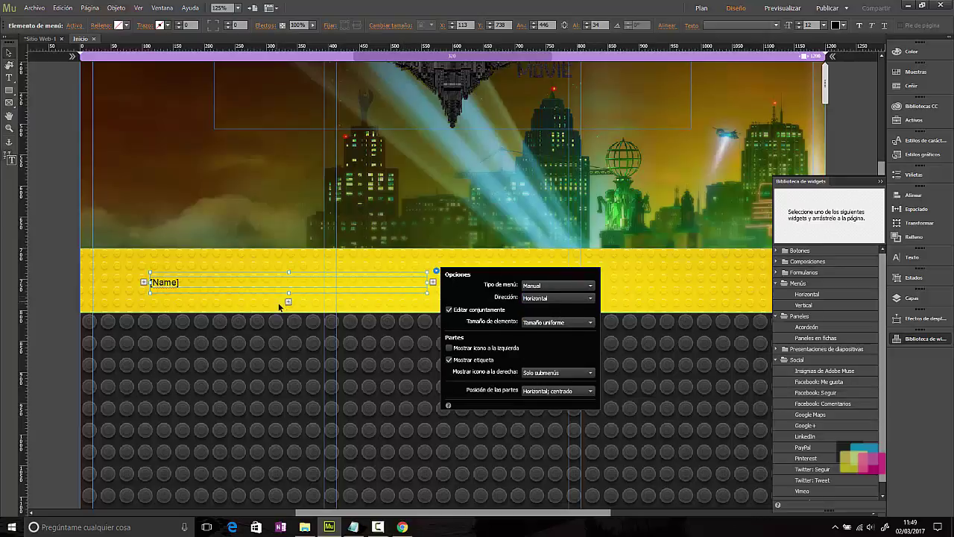
{"action": "left_click", "coordinate": [433, 280]}
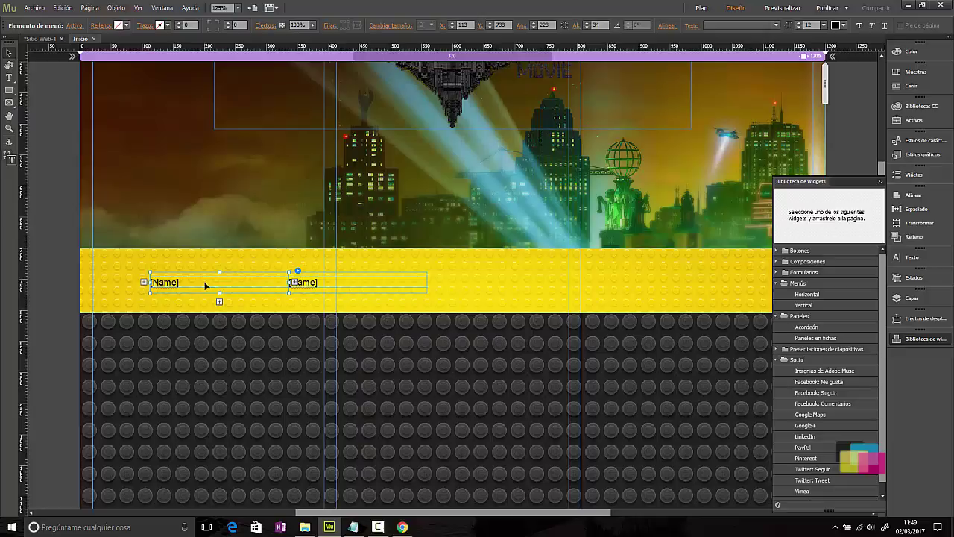
- Label the first menu item INICIO and the second one ARGUMENTO
{"action": "left_click", "coordinate": [173, 284]}
{"action": "double_click", "coordinate": [173, 284]}
{"action": "left_click_drag", "start_coordinate": [184, 283], "coordinate": [121, 286]}
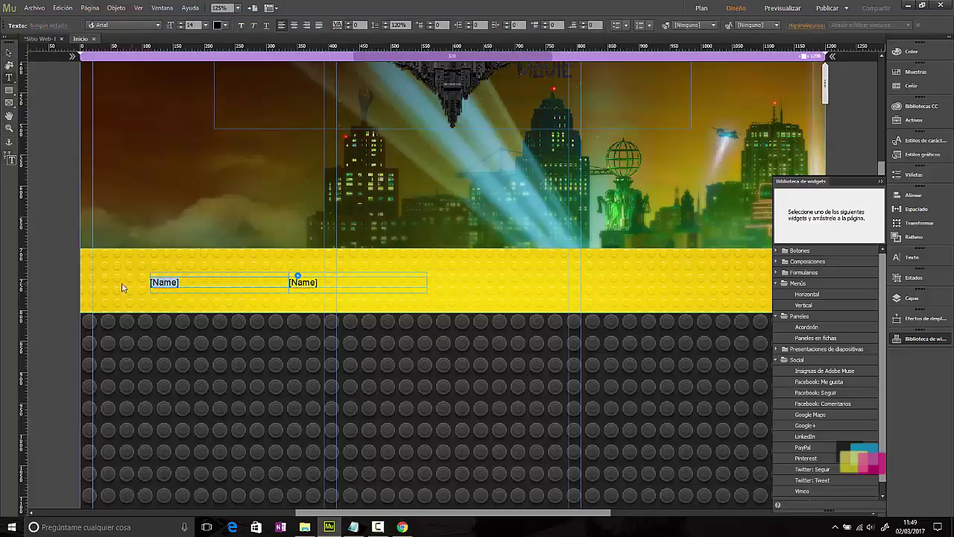
{"action": "type", "text": "NICIO"}
{"action": "left_click", "coordinate": [299, 283]}
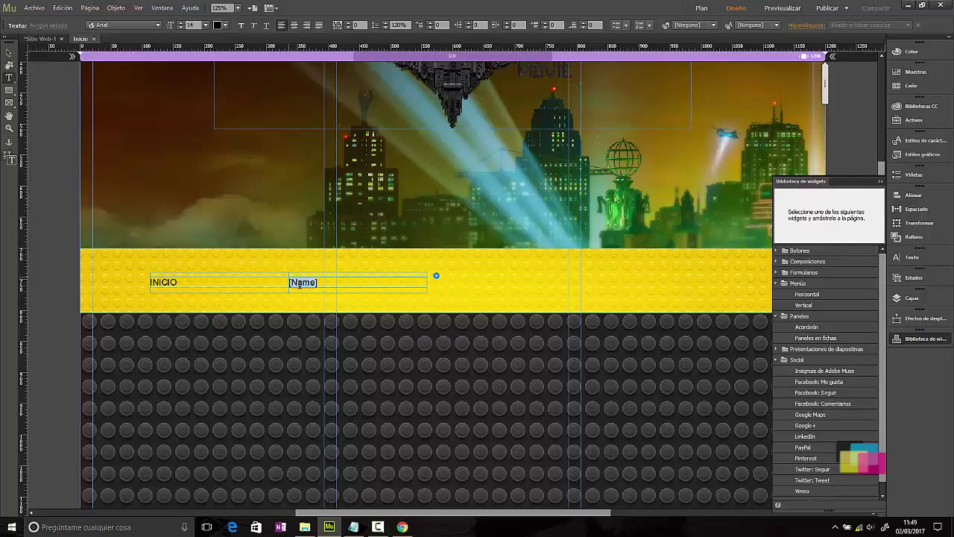
{"action": "type", "text": "ARGUMENTO"}
{"action": "left_click", "coordinate": [18, 52]}
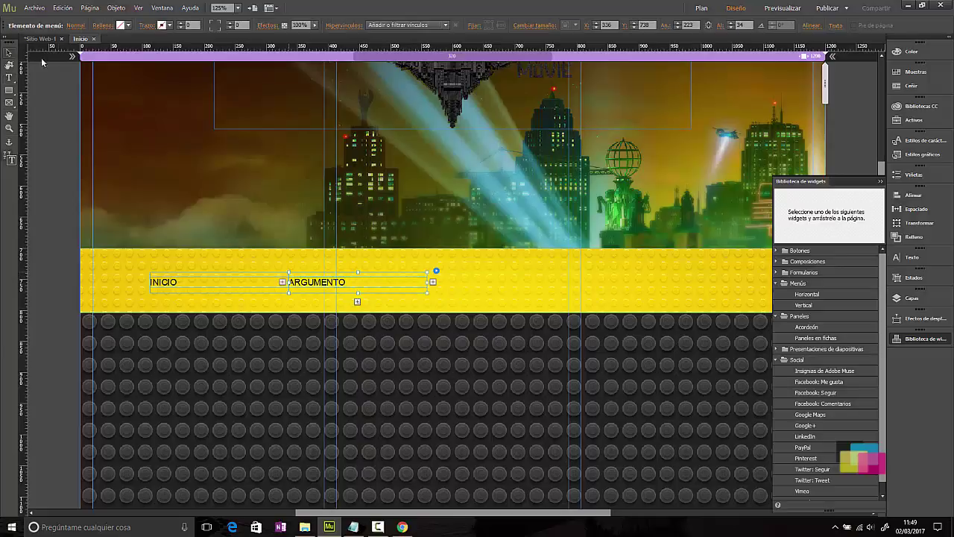
- Add a third menu item after ARGUMENTO and label it PERSONAJES
{"action": "left_click", "coordinate": [427, 282]}
{"action": "left_click", "coordinate": [374, 283]}
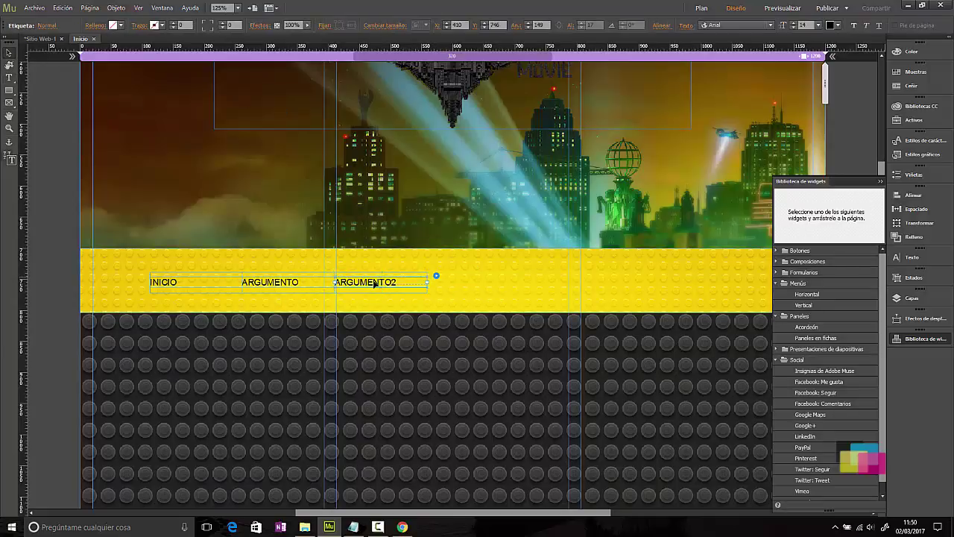
{"action": "double_click", "coordinate": [391, 285]}
{"action": "key", "text": "ctrl+a"}
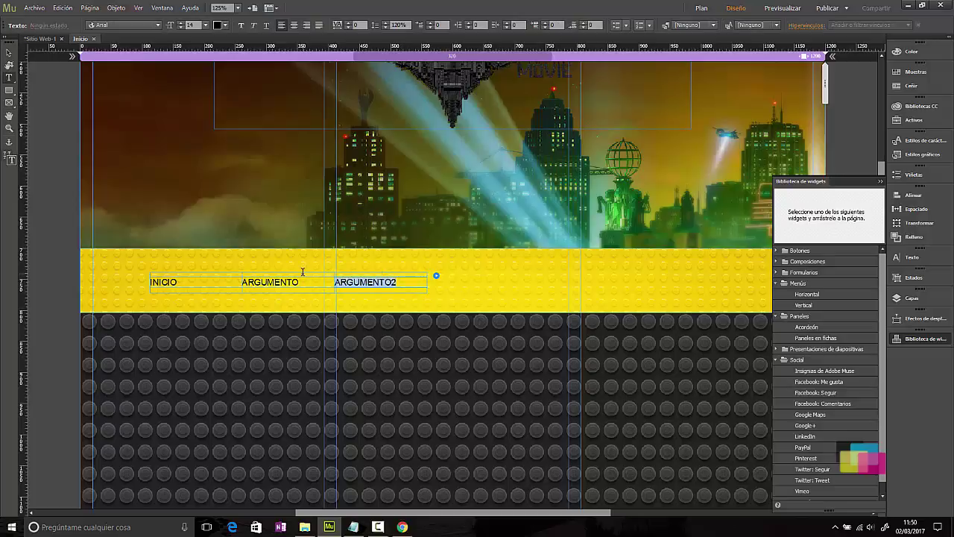
{"action": "type", "text": "PERSONAJES"}
{"action": "left_click", "coordinate": [9, 53]}
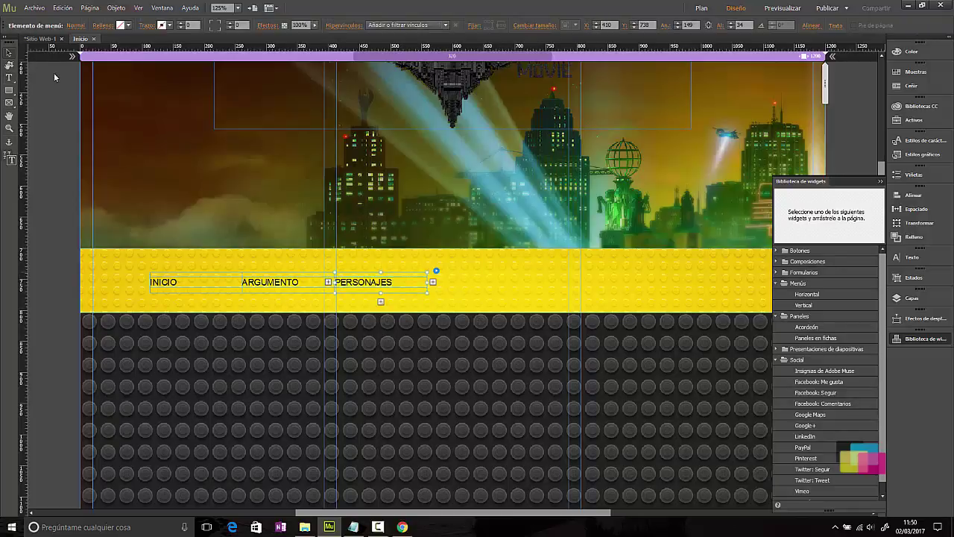
- Add a fourth menu item after PERSONAJES and label it GALERÍA
{"action": "left_click", "coordinate": [432, 281]}
{"action": "left_click", "coordinate": [380, 277]}
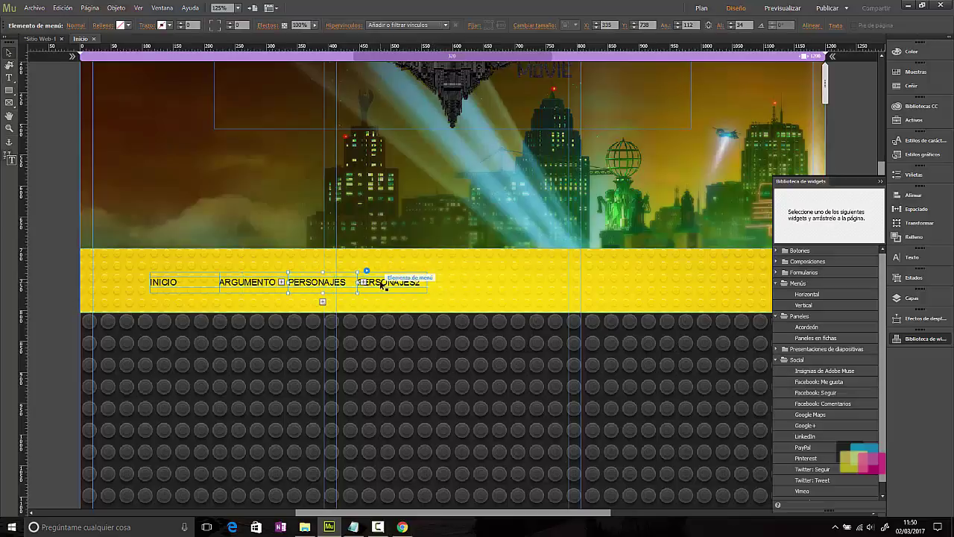
{"action": "left_click", "coordinate": [381, 283]}
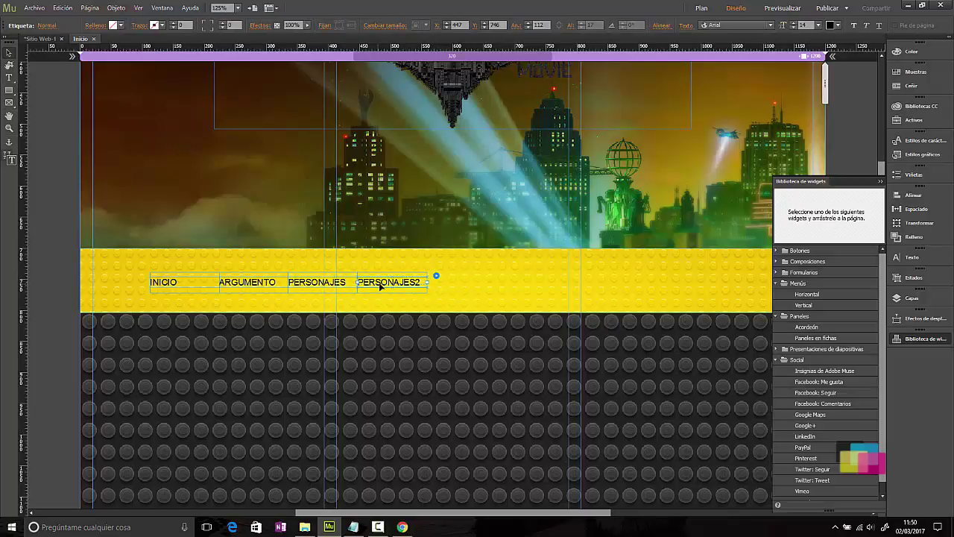
{"action": "double_click", "coordinate": [379, 283]}
{"action": "type", "text": "GALERÍA"}
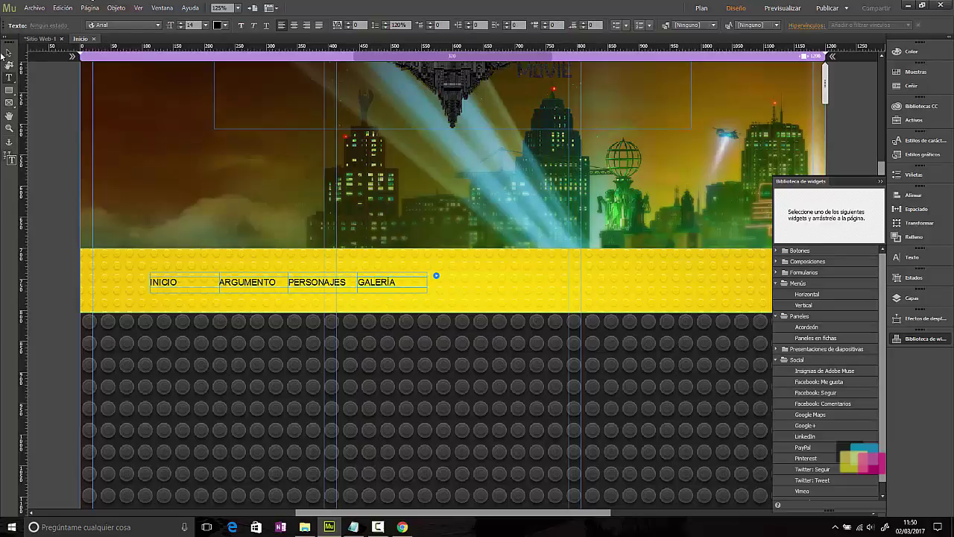
{"action": "left_click", "coordinate": [13, 49]}
- Add a fifth menu item after GALERÍA and label it VÍDEOS
{"action": "left_click", "coordinate": [432, 273]}
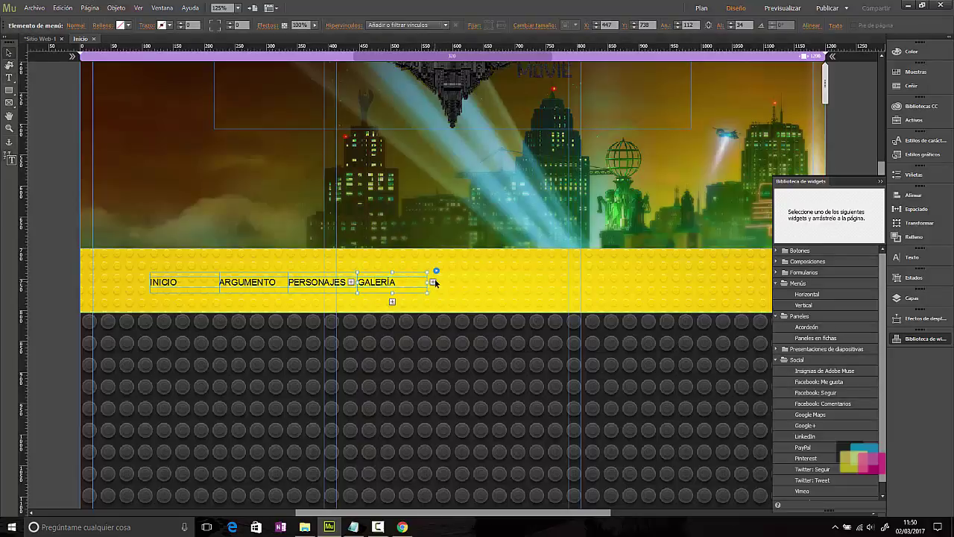
{"action": "left_click", "coordinate": [432, 277]}
{"action": "left_click", "coordinate": [376, 282]}
{"action": "left_click", "coordinate": [398, 285]}
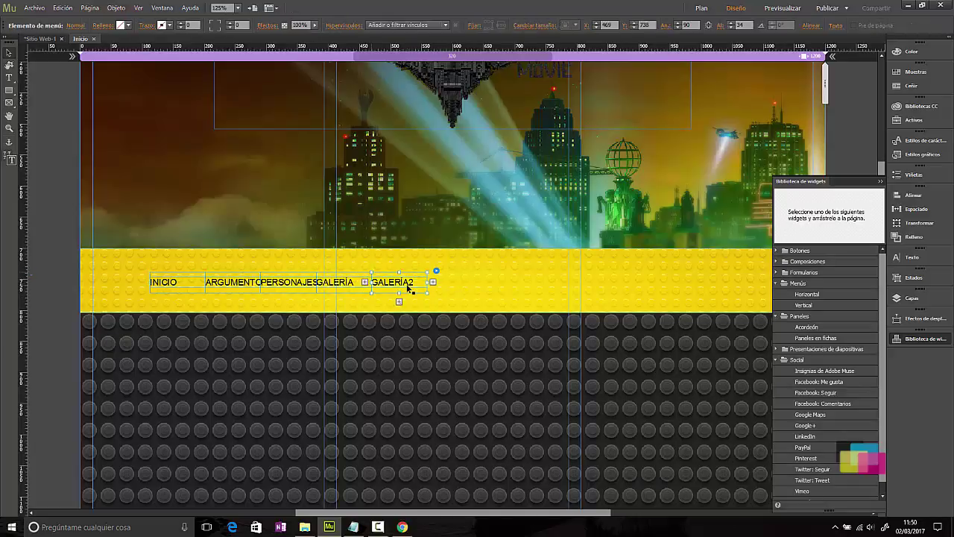
{"action": "left_click", "coordinate": [391, 287]}
{"action": "left_click", "coordinate": [391, 284]}
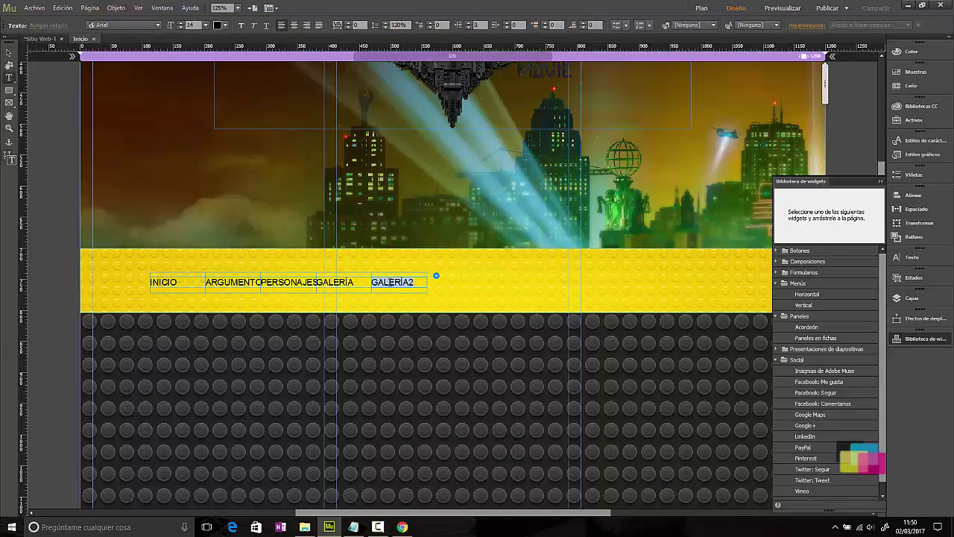
{"action": "type", "text": "VÍDEOS"}
{"action": "left_click", "coordinate": [9, 52]}
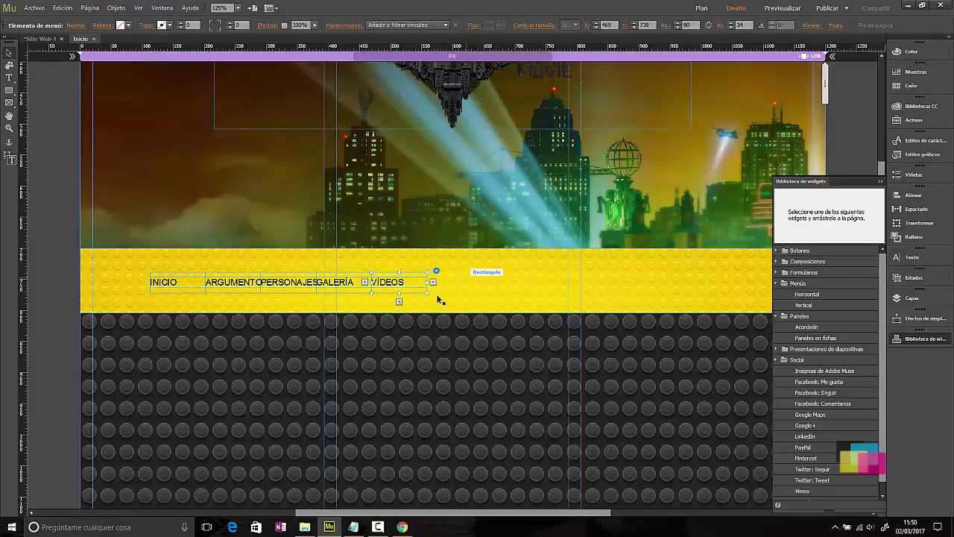
- Widen the whole menu on the yellow band to about 953 px and collapse the widgets library
{"action": "left_click", "coordinate": [176, 281]}
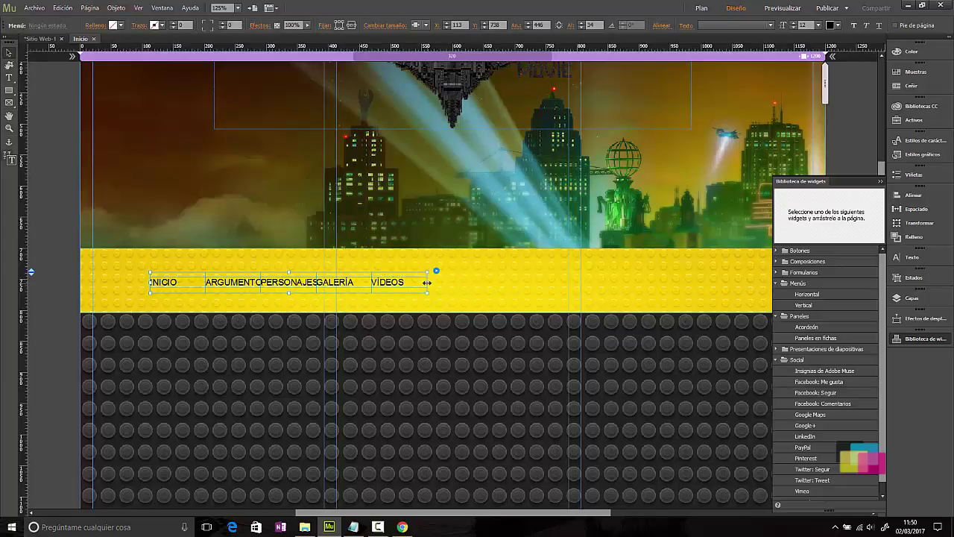
{"action": "left_click", "coordinate": [178, 282]}
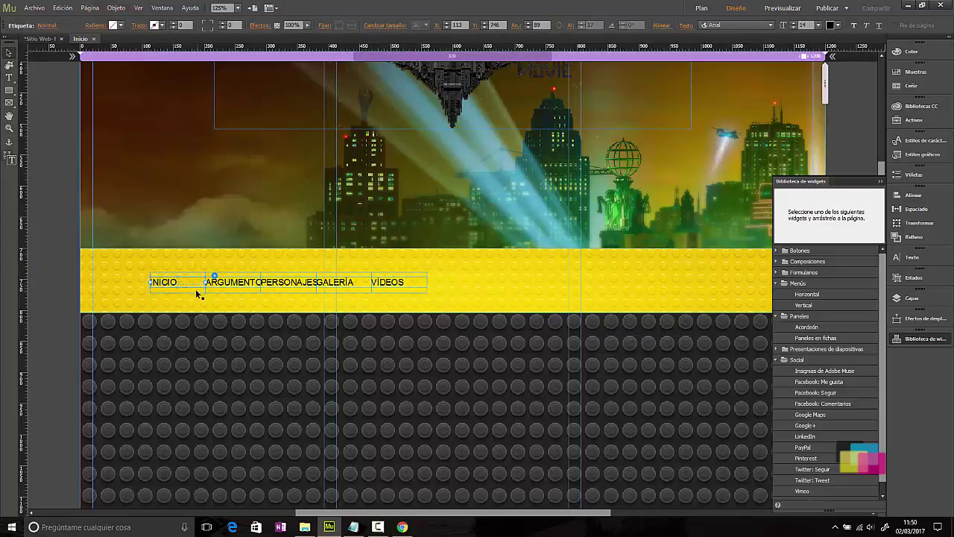
{"action": "left_click", "coordinate": [54, 221]}
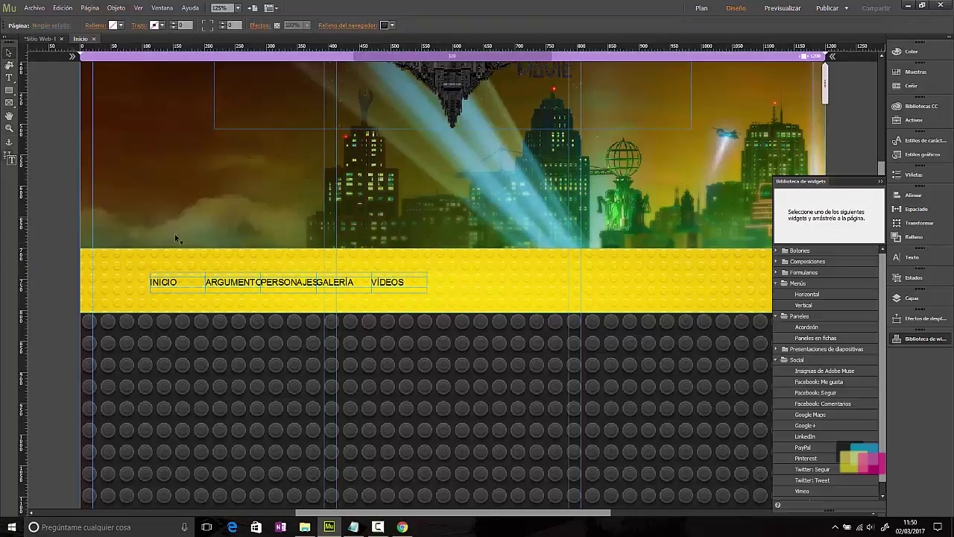
{"action": "left_click", "coordinate": [294, 284]}
{"action": "left_click_drag", "start_coordinate": [430, 283], "coordinate": [743, 302]}
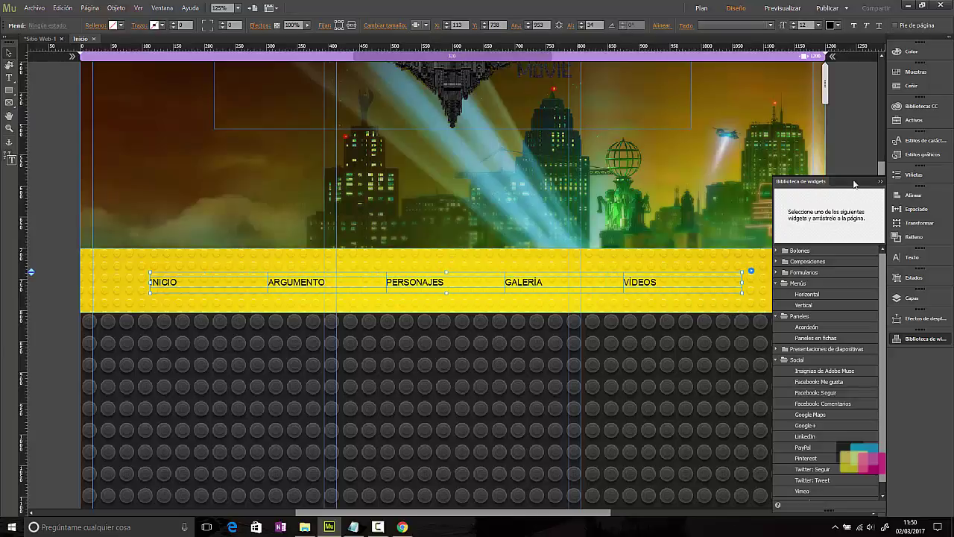
{"action": "left_click", "coordinate": [880, 183]}
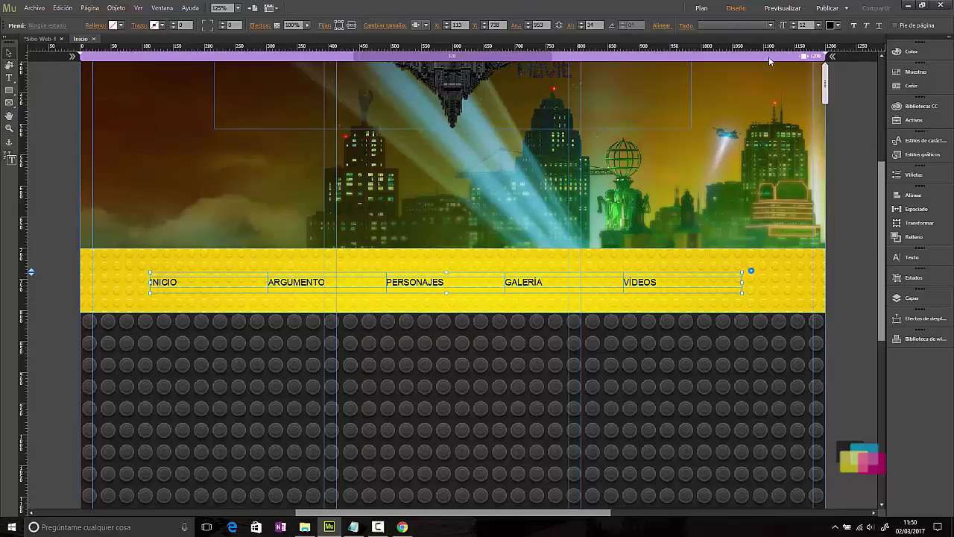
- Change the menu labels' font to the web font Nova Mono, starting from the INICIO text
{"action": "left_click", "coordinate": [173, 283]}
{"action": "left_click", "coordinate": [164, 282]}
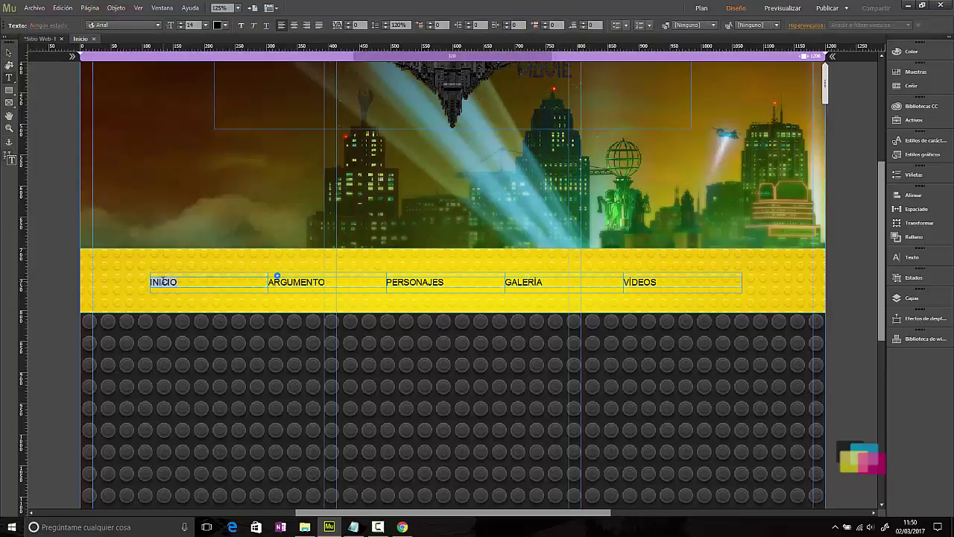
{"action": "left_click", "coordinate": [158, 26]}
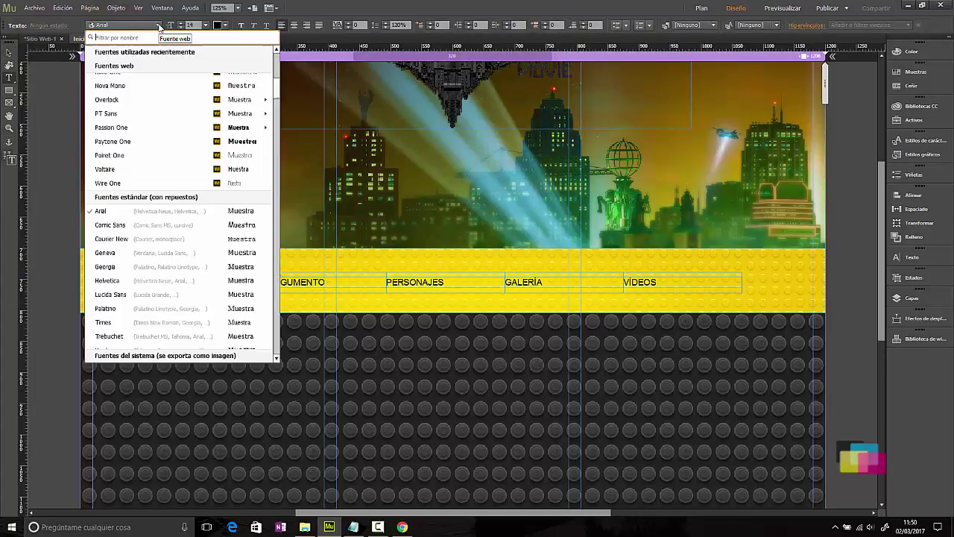
{"action": "left_click", "coordinate": [150, 85]}
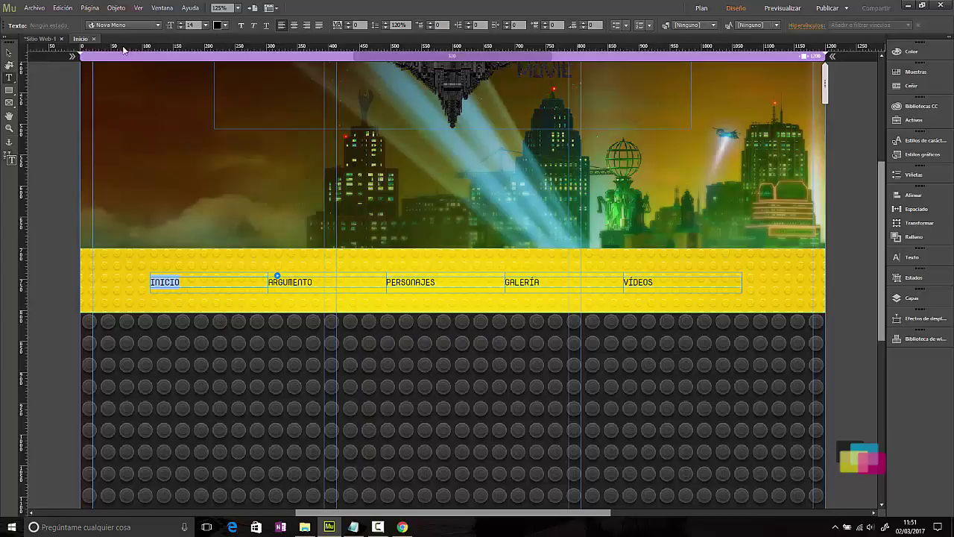
- Set the menu labels' font size to 23
{"action": "left_click", "coordinate": [208, 27]}
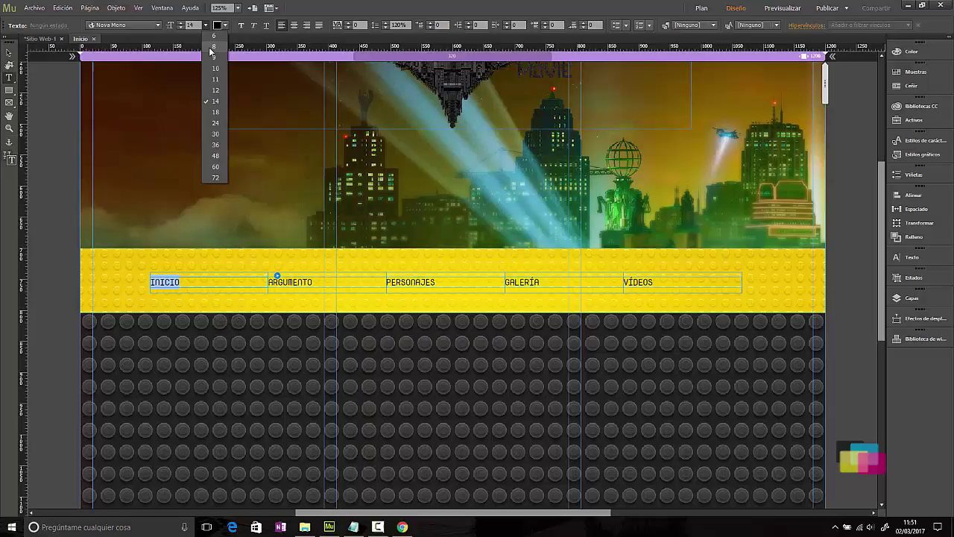
{"action": "left_click", "coordinate": [222, 125]}
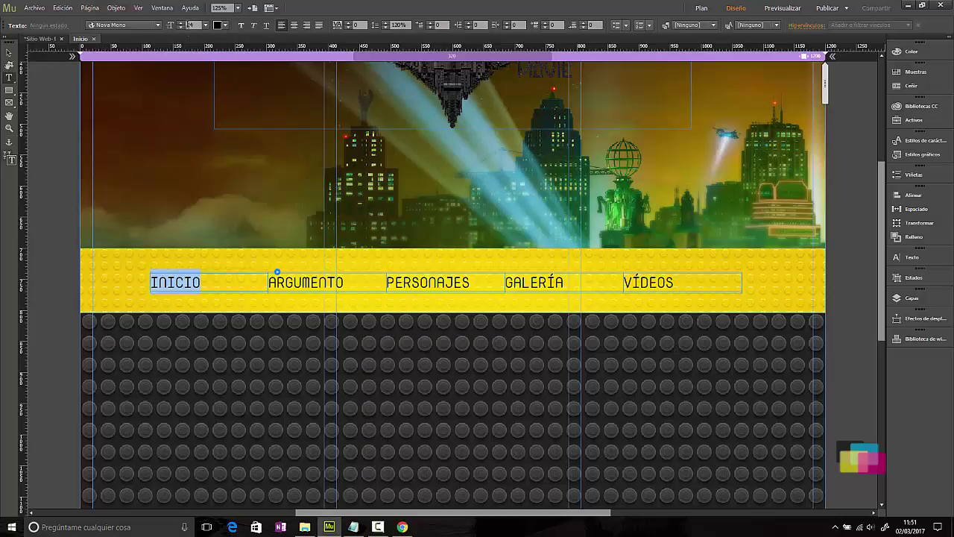
{"action": "left_click", "coordinate": [181, 28]}
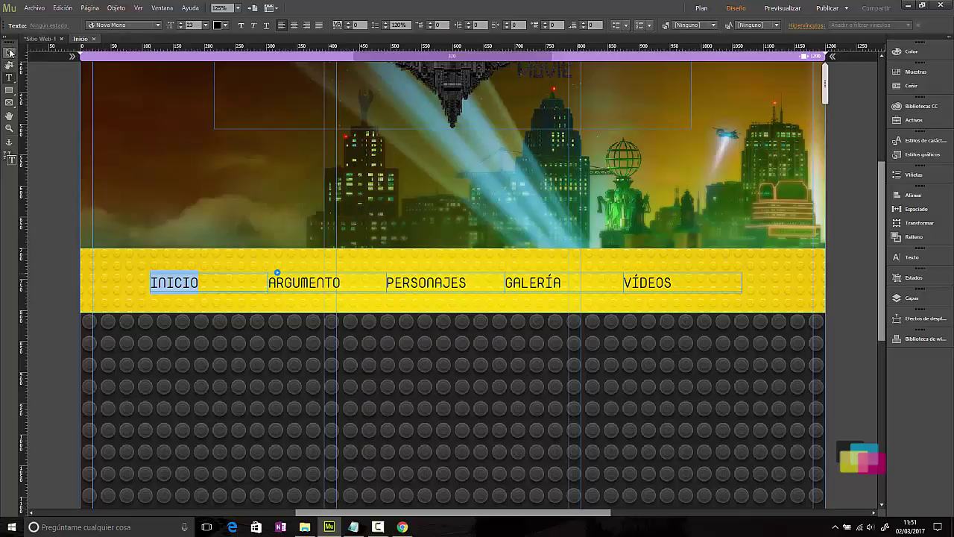
- Centre the menu labels' text and set the whole menu's resizing to Ajustar a anchura de navegador
{"action": "left_click", "coordinate": [294, 26]}
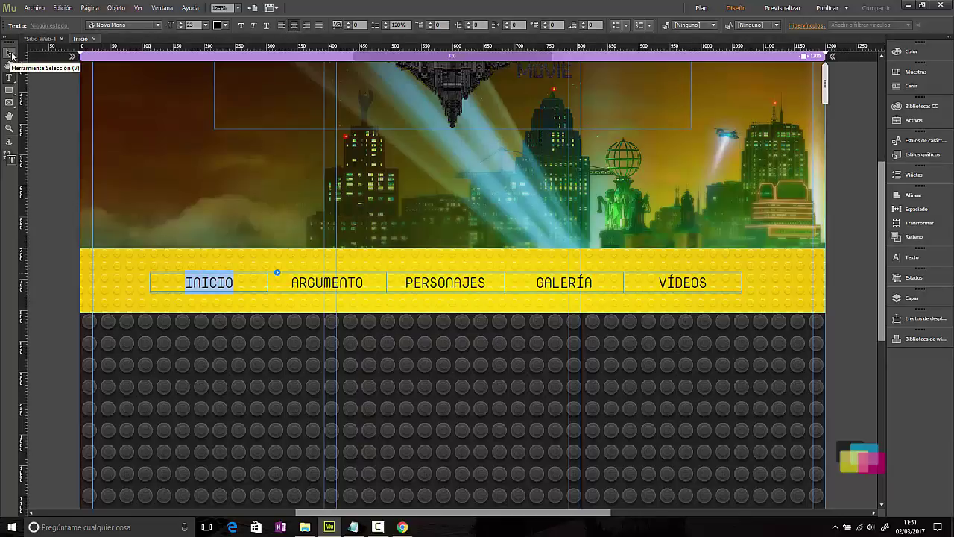
{"action": "left_click", "coordinate": [9, 56]}
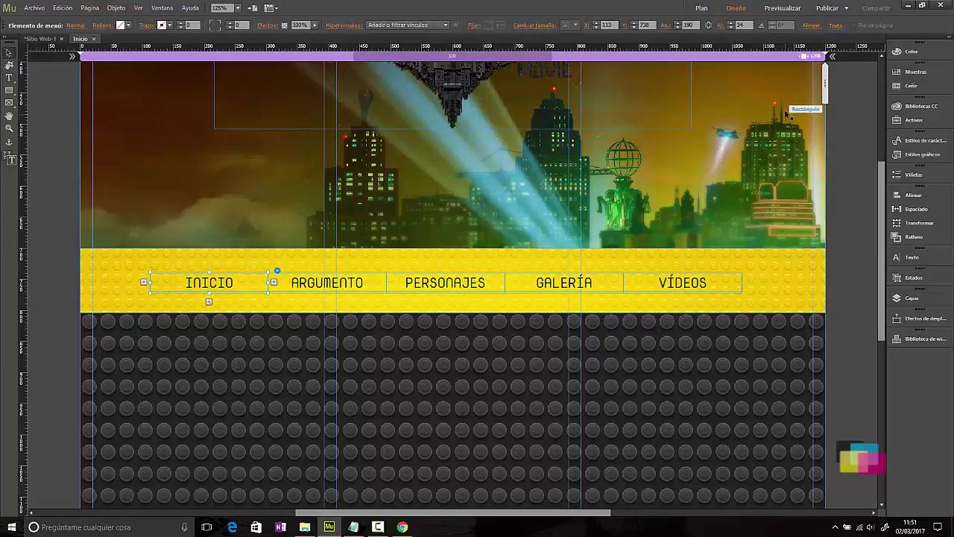
{"action": "key", "text": "Escape"}
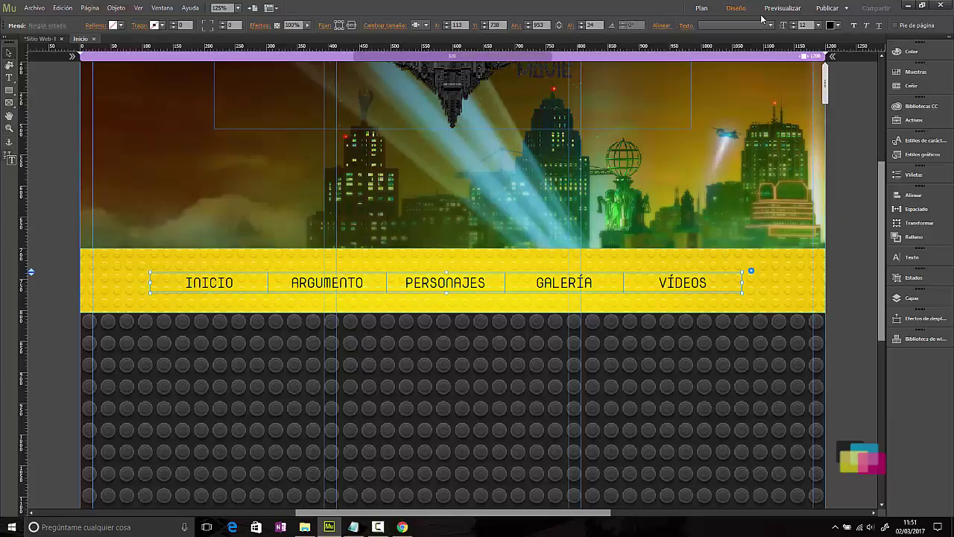
{"action": "left_click", "coordinate": [419, 30]}
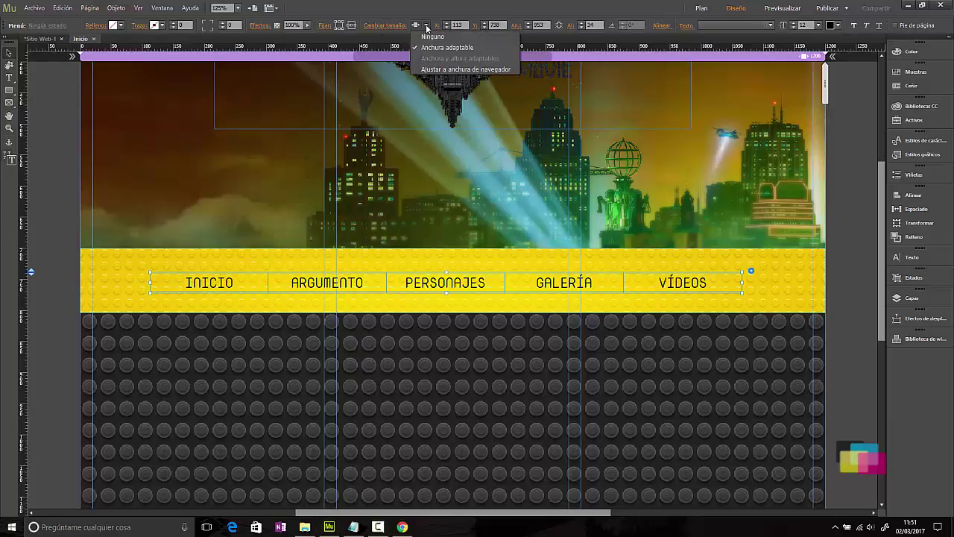
{"action": "left_click", "coordinate": [433, 70]}
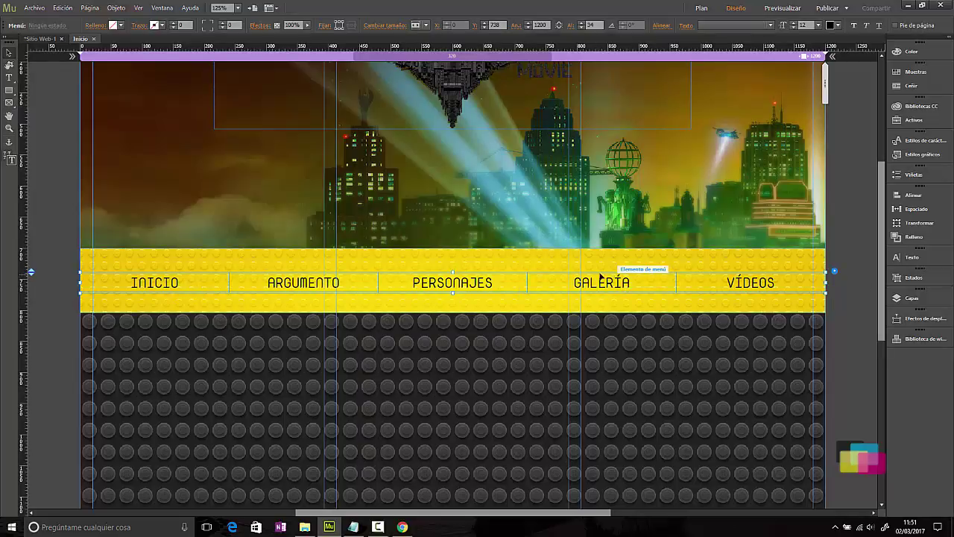
- Set the INICIO menu item's text colour to white (FFFFFF) for its Rollover state
{"action": "left_click", "coordinate": [173, 286]}
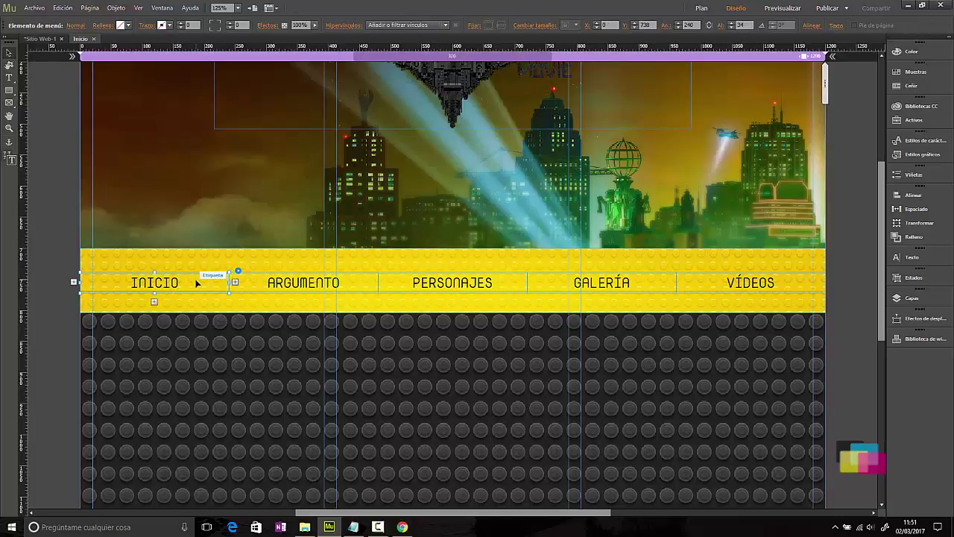
{"action": "left_click", "coordinate": [80, 28]}
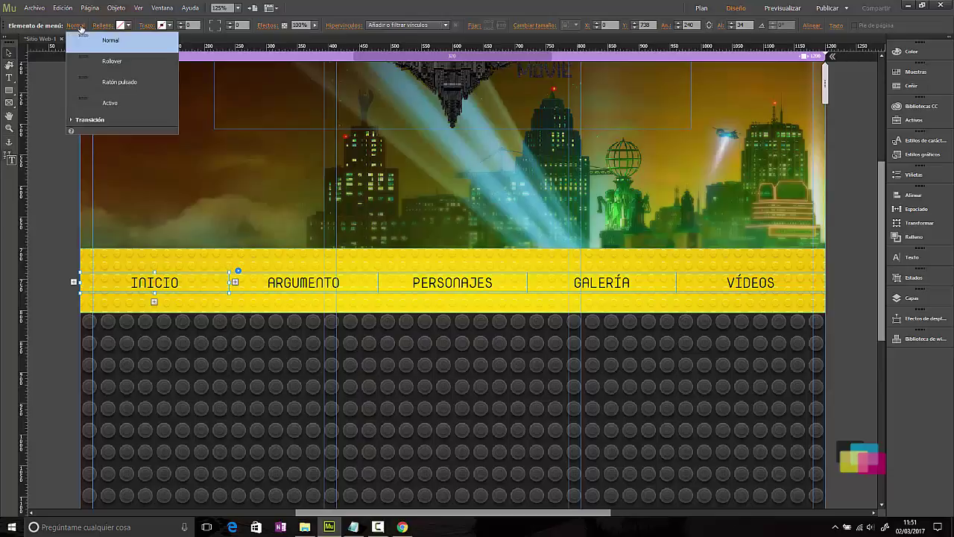
{"action": "left_click", "coordinate": [104, 65]}
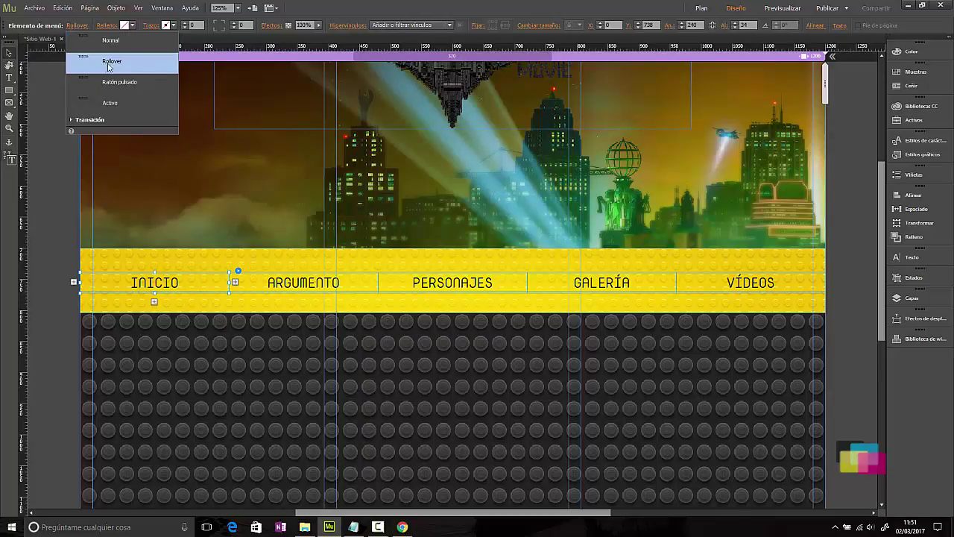
{"action": "left_click", "coordinate": [839, 26]}
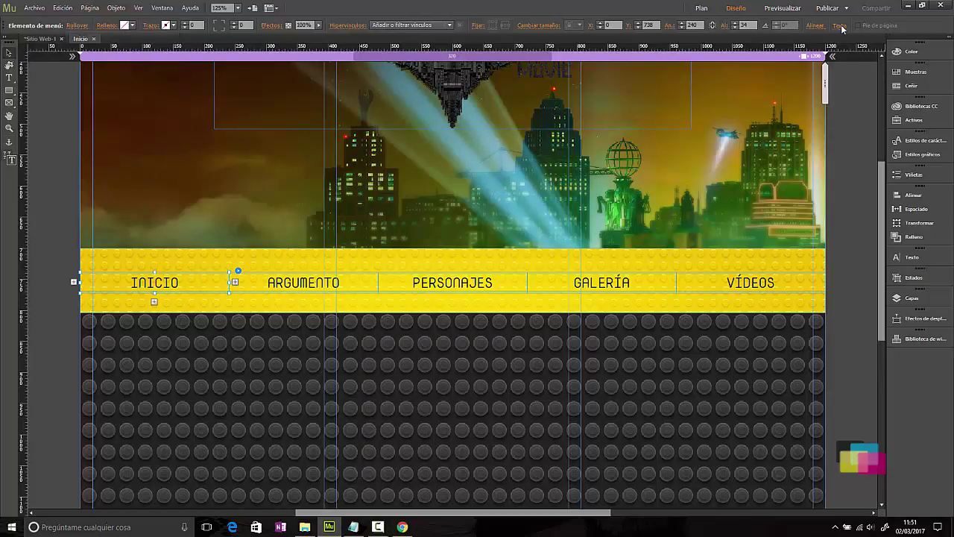
{"action": "left_click", "coordinate": [909, 61]}
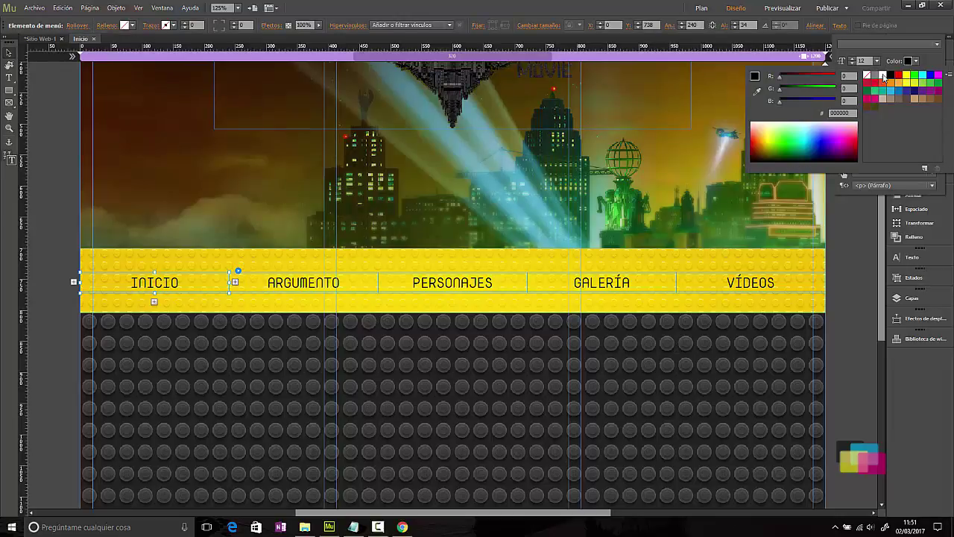
{"action": "left_click", "coordinate": [883, 75]}
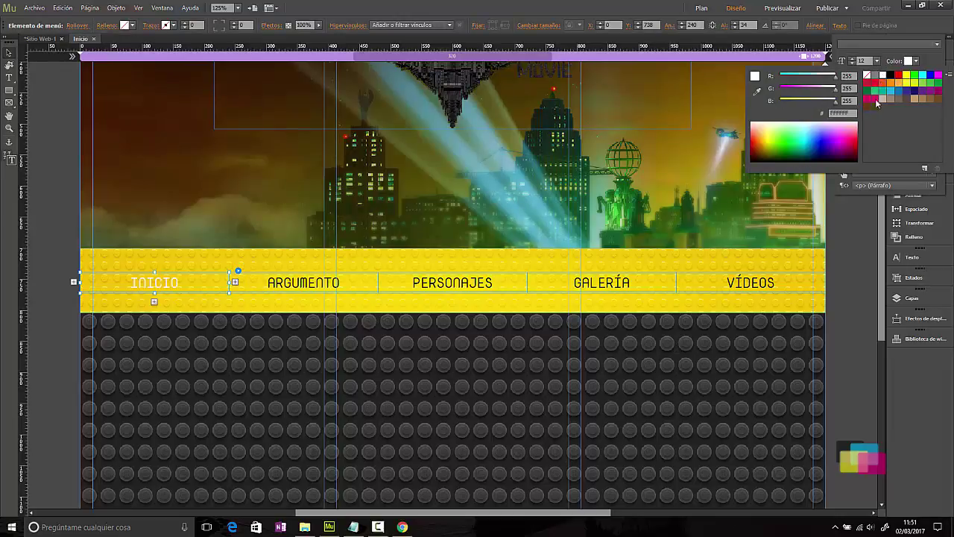
{"action": "left_click", "coordinate": [72, 27]}
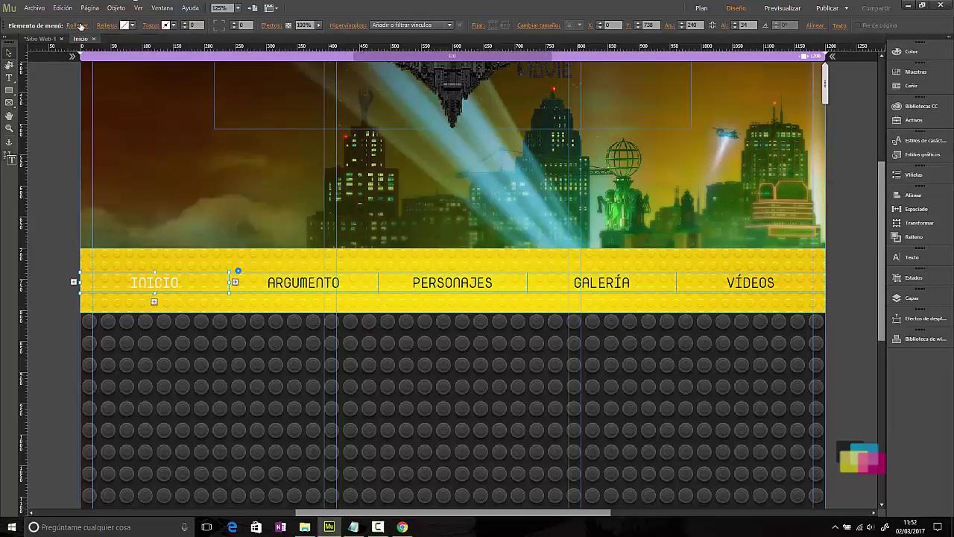
- Enable the Desvanecer transition for the INICIO item's Rollover state and deselect the menu
{"action": "left_click", "coordinate": [79, 26]}
{"action": "left_click", "coordinate": [73, 120]}
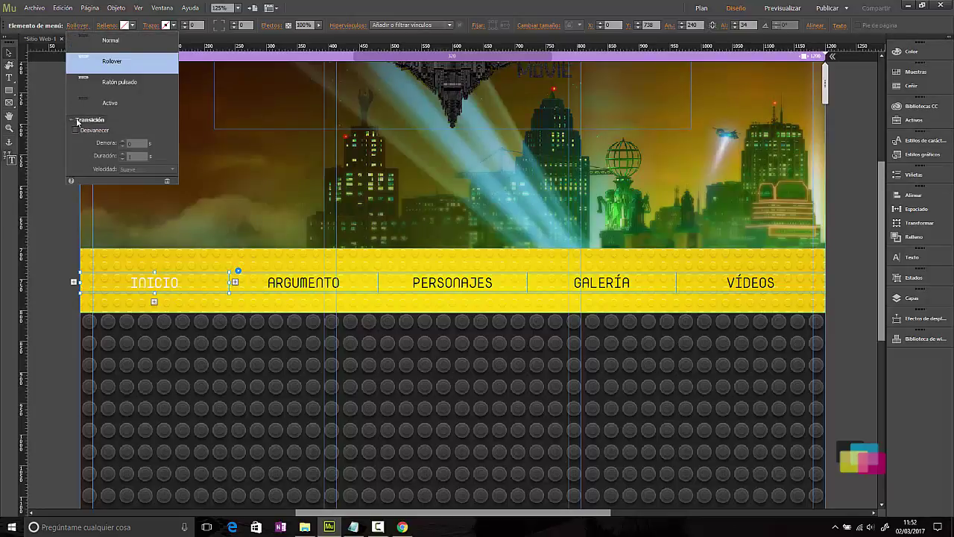
{"action": "left_click", "coordinate": [75, 130]}
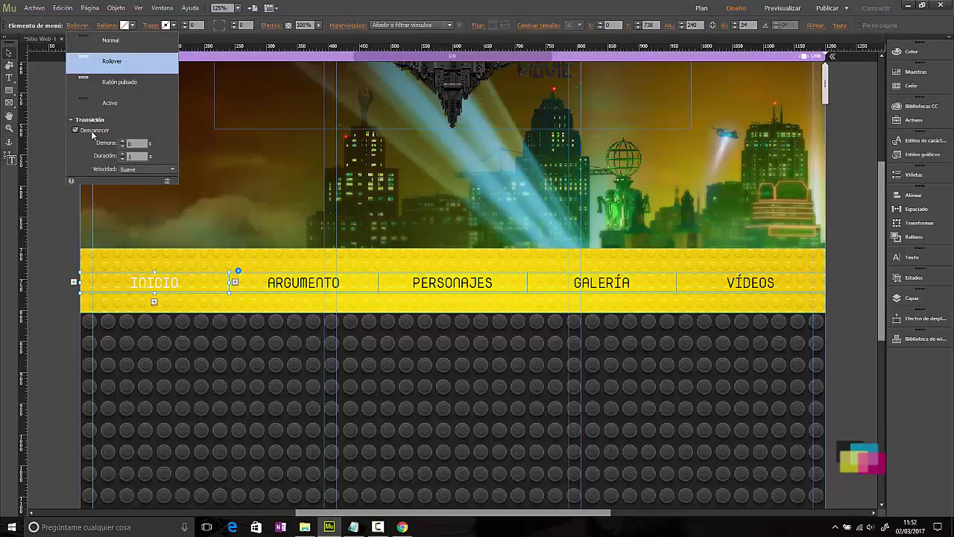
{"action": "left_click", "coordinate": [48, 138]}
{"action": "left_click", "coordinate": [48, 138]}
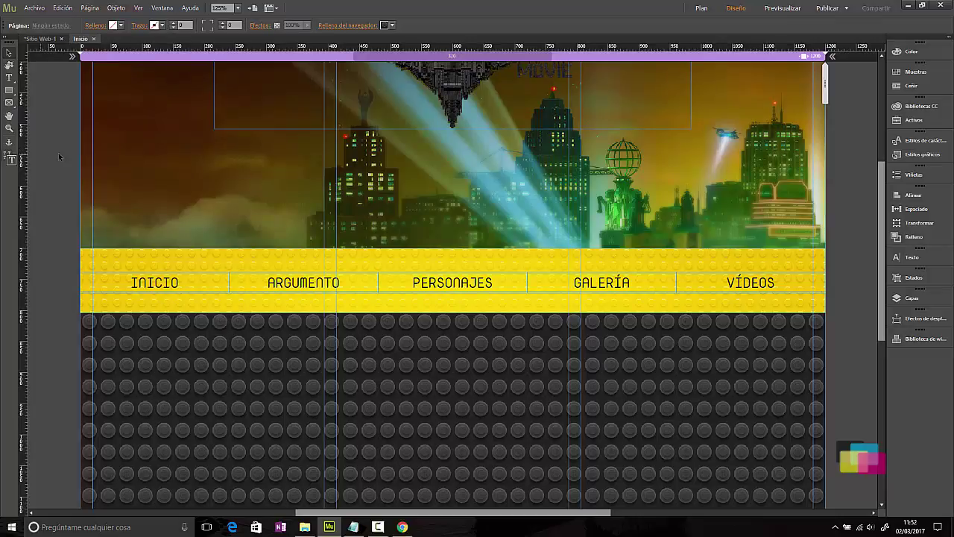
- Preview the page to check the navigation menu
{"action": "left_click", "coordinate": [794, 9]}
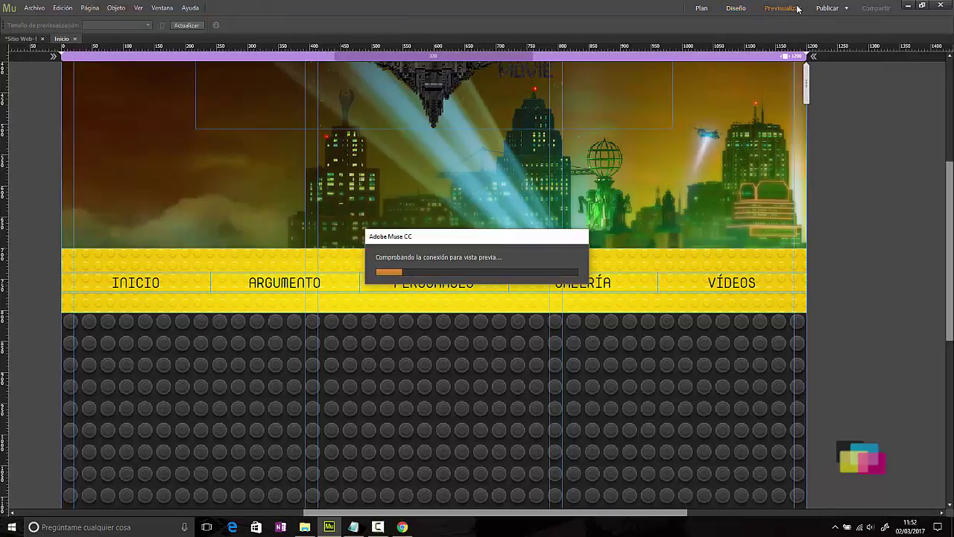